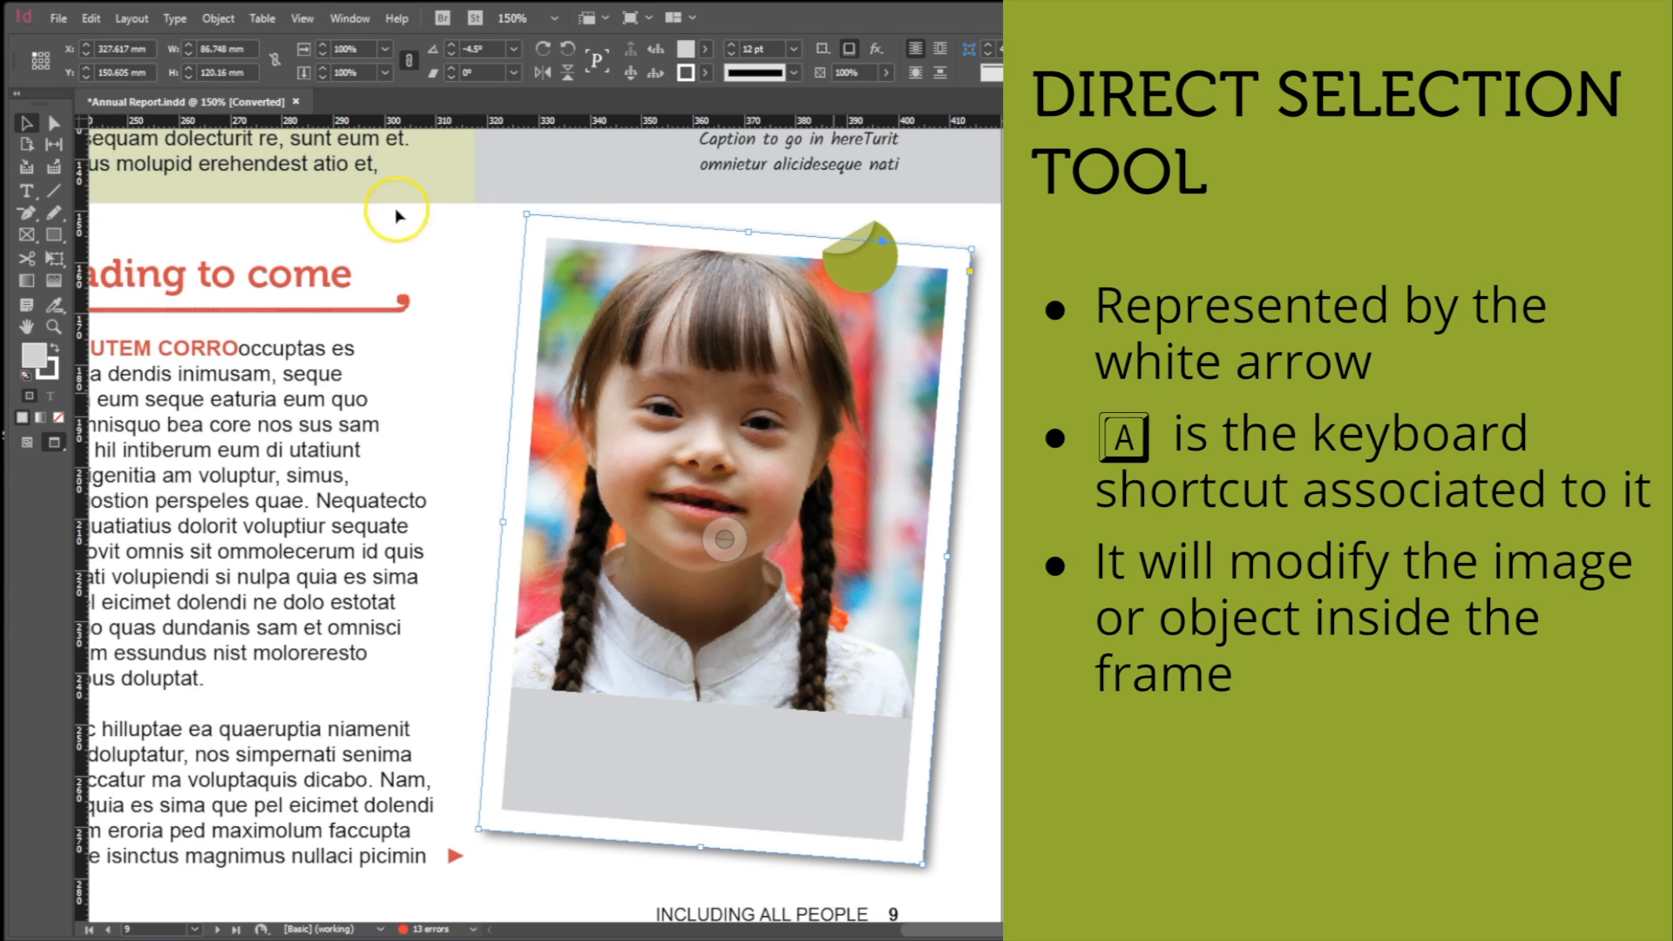
Move the image inside the tilted photo frame on page 9 to about X -9 mm, Y 9 mm with the Direct Selection tool.
click(54, 125)
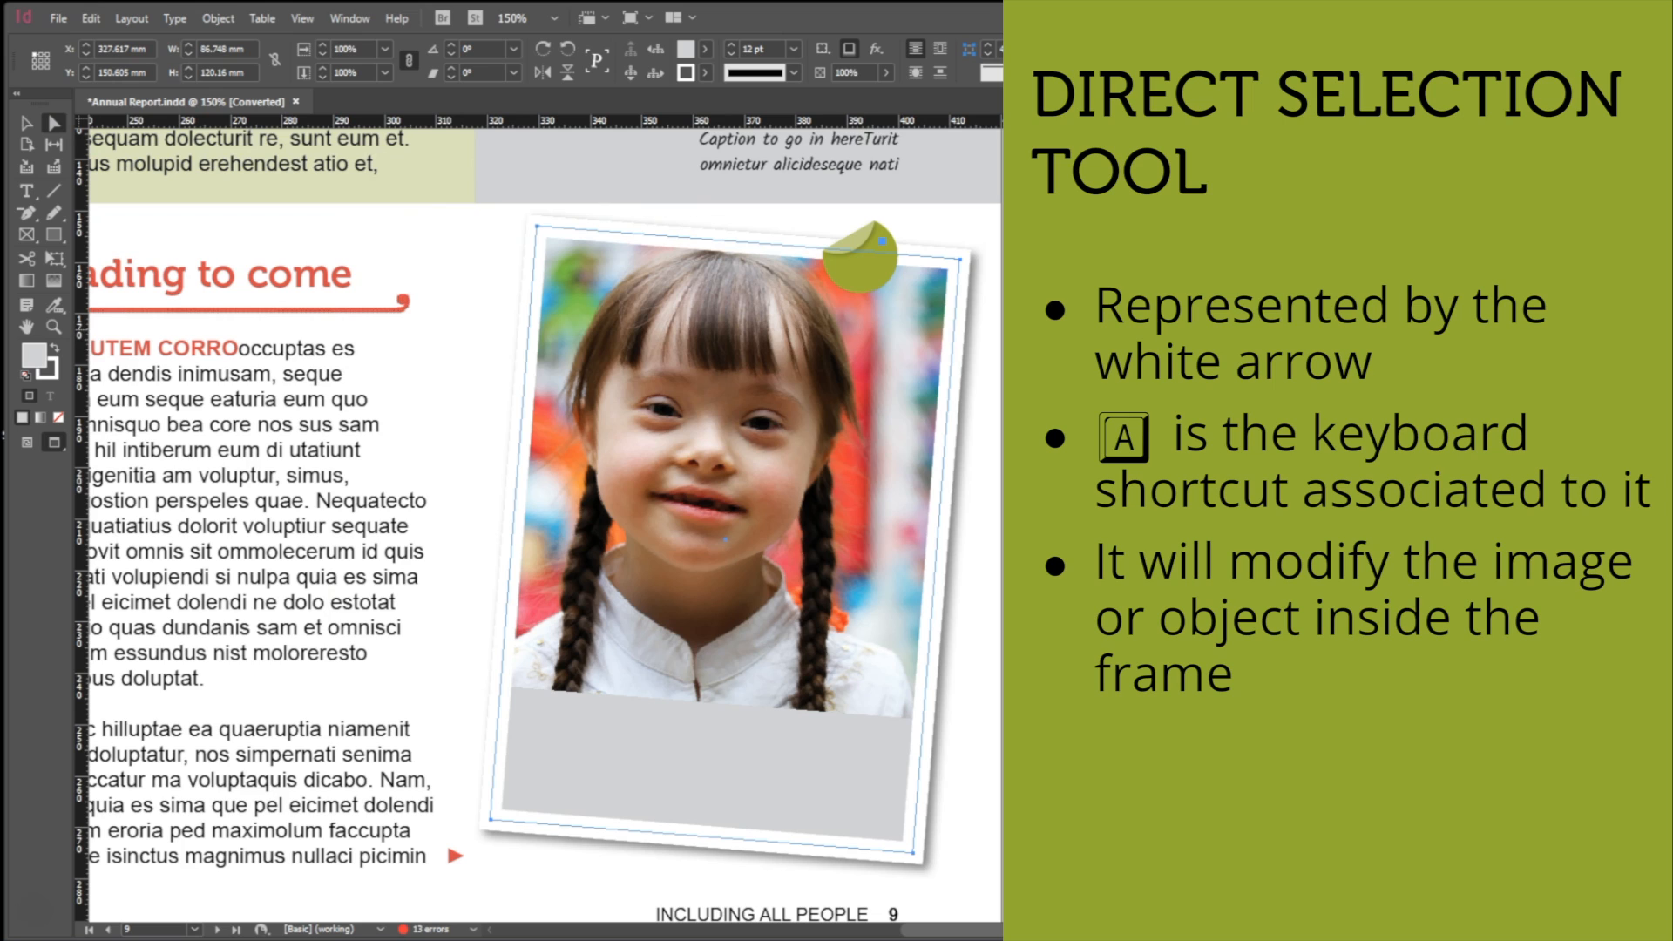
click(793, 330)
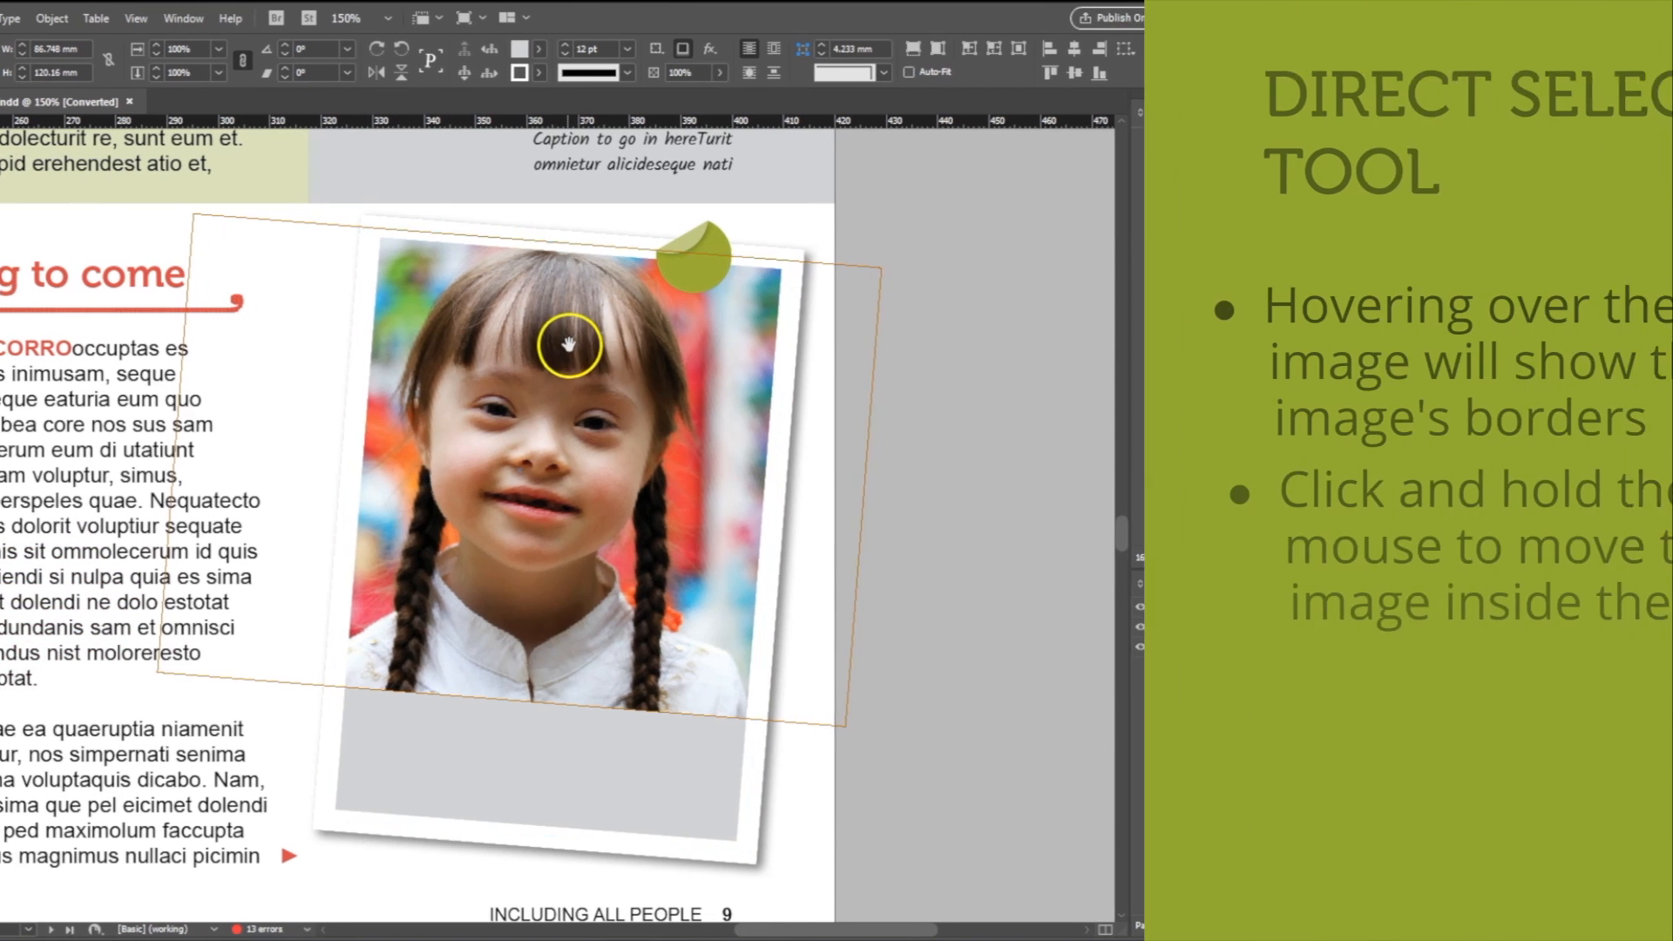
drag(569, 345, 556, 422)
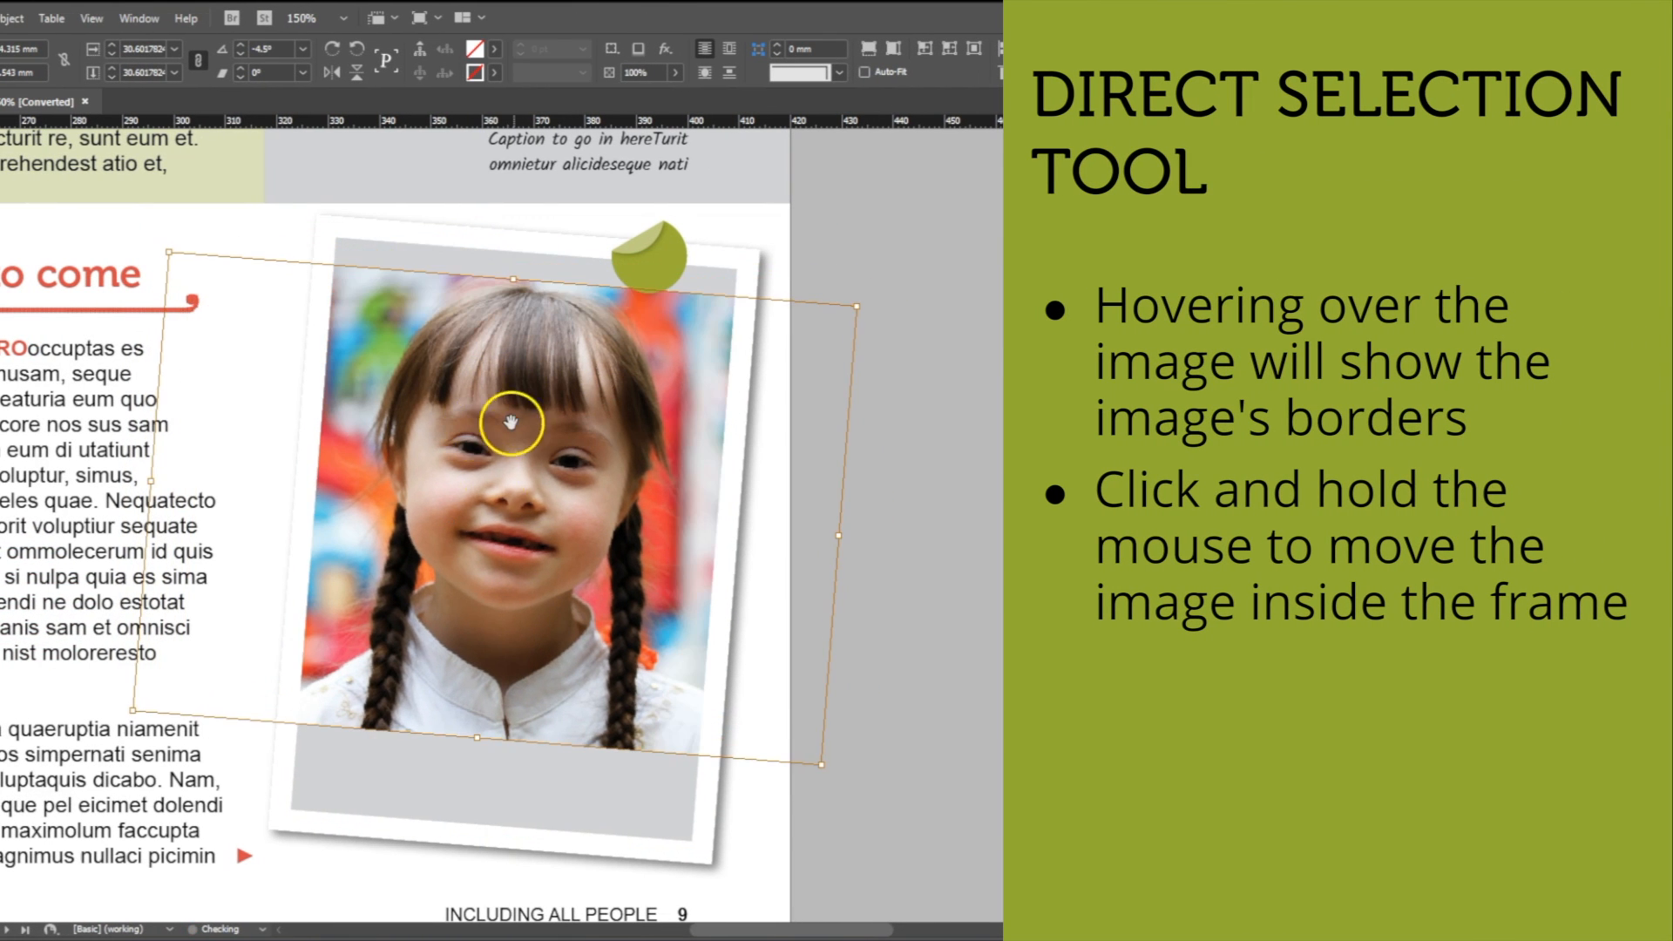
drag(481, 505, 555, 453)
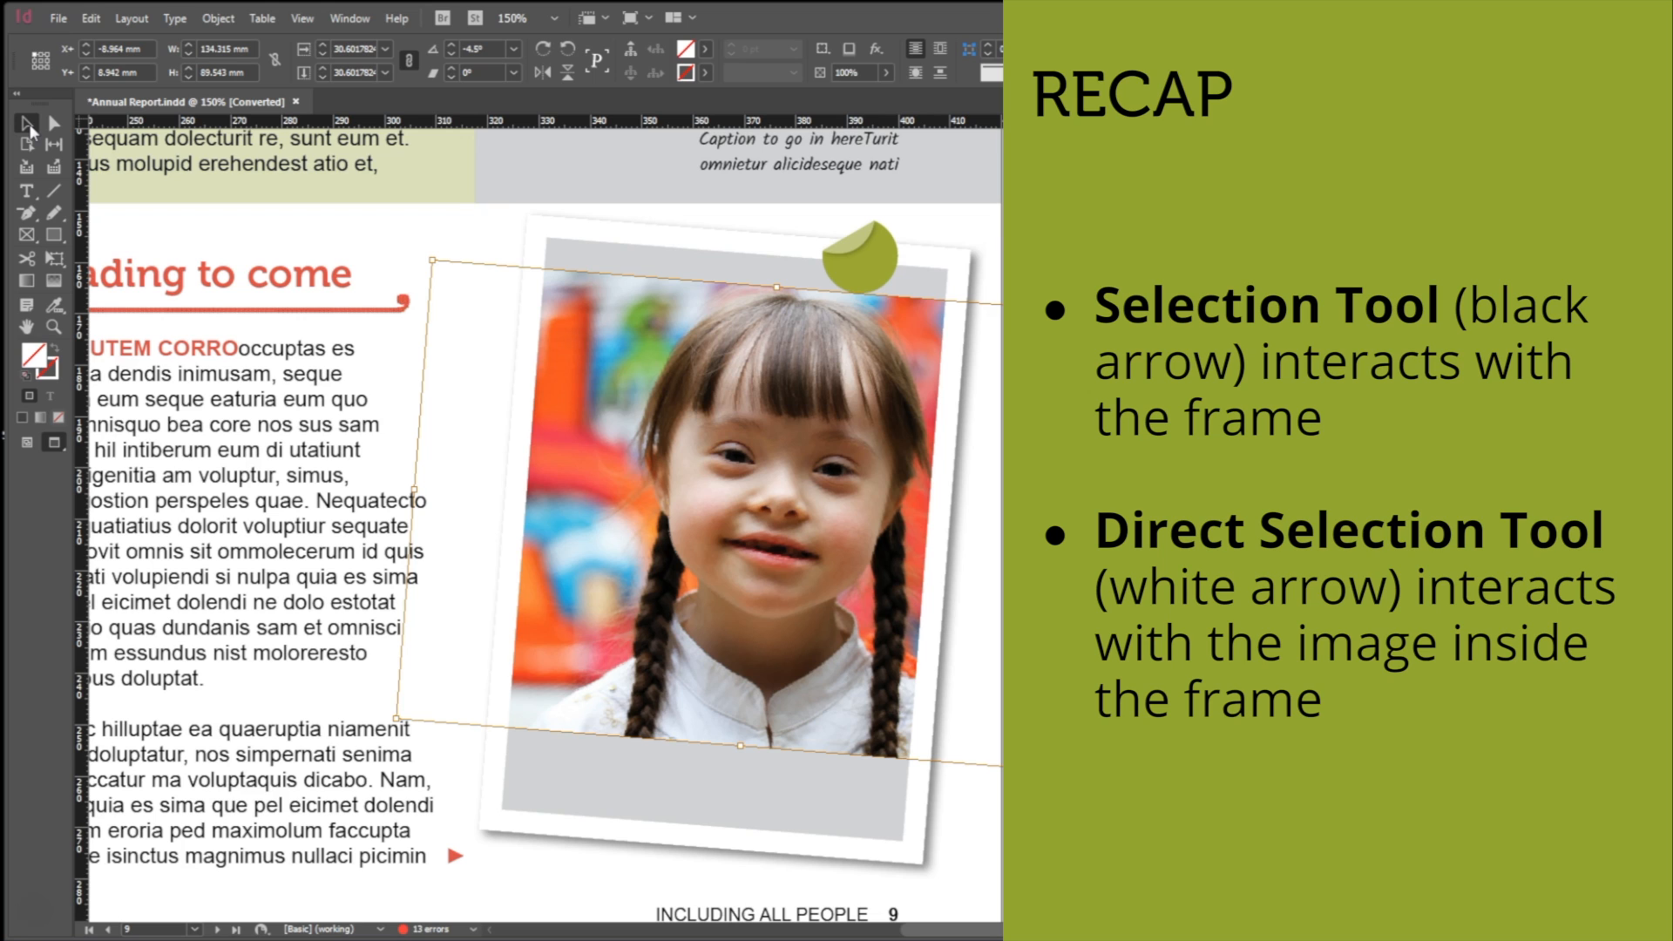
Reposition the image within its frame to about X -12.4 mm, Y 2.4 mm, covering the frame's upper edge.
click(622, 255)
drag(622, 255, 743, 309)
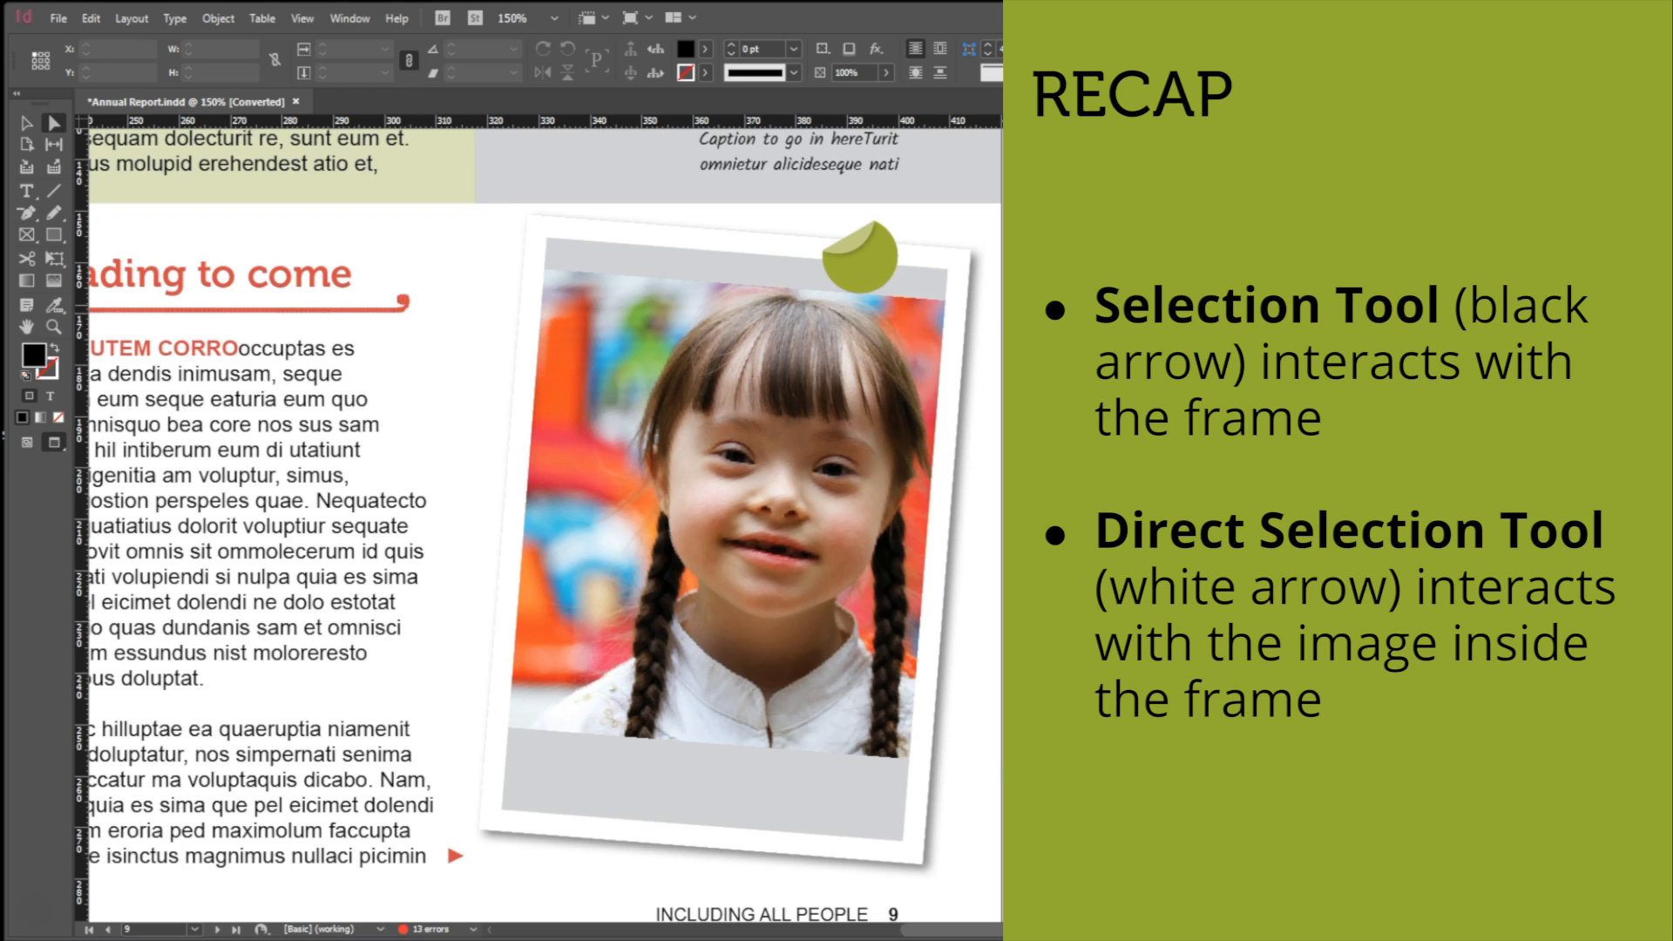
mouse_move(735, 437)
mouse_down()
mouse_move(721, 409)
mouse_move(741, 427)
mouse_up()
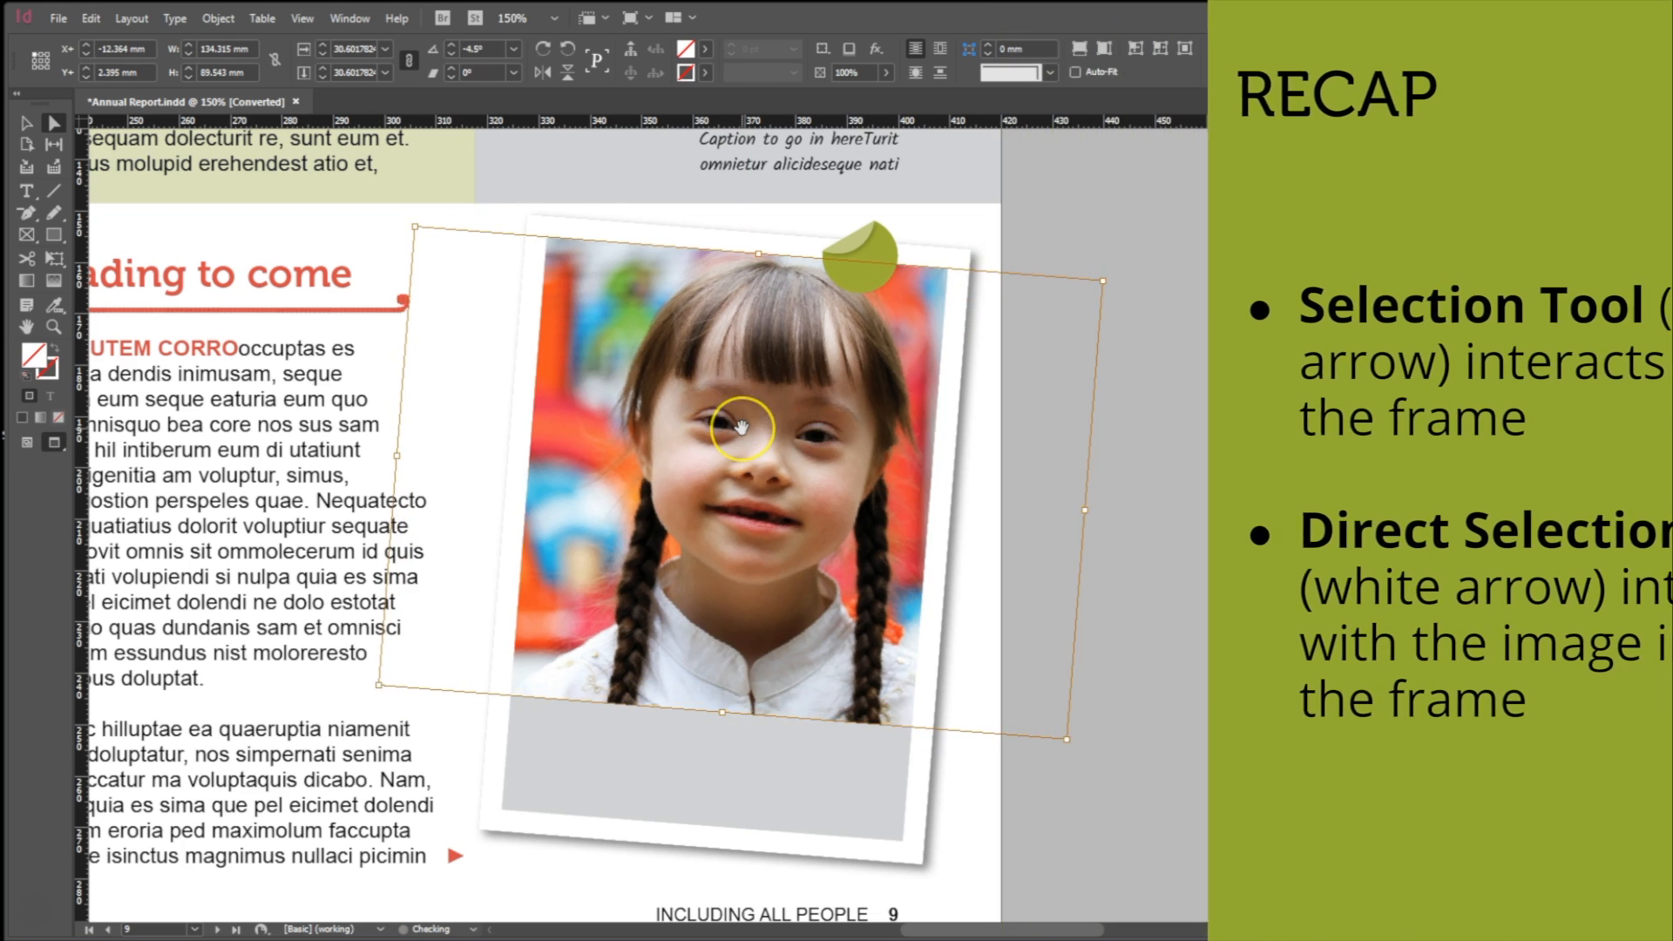
click(775, 388)
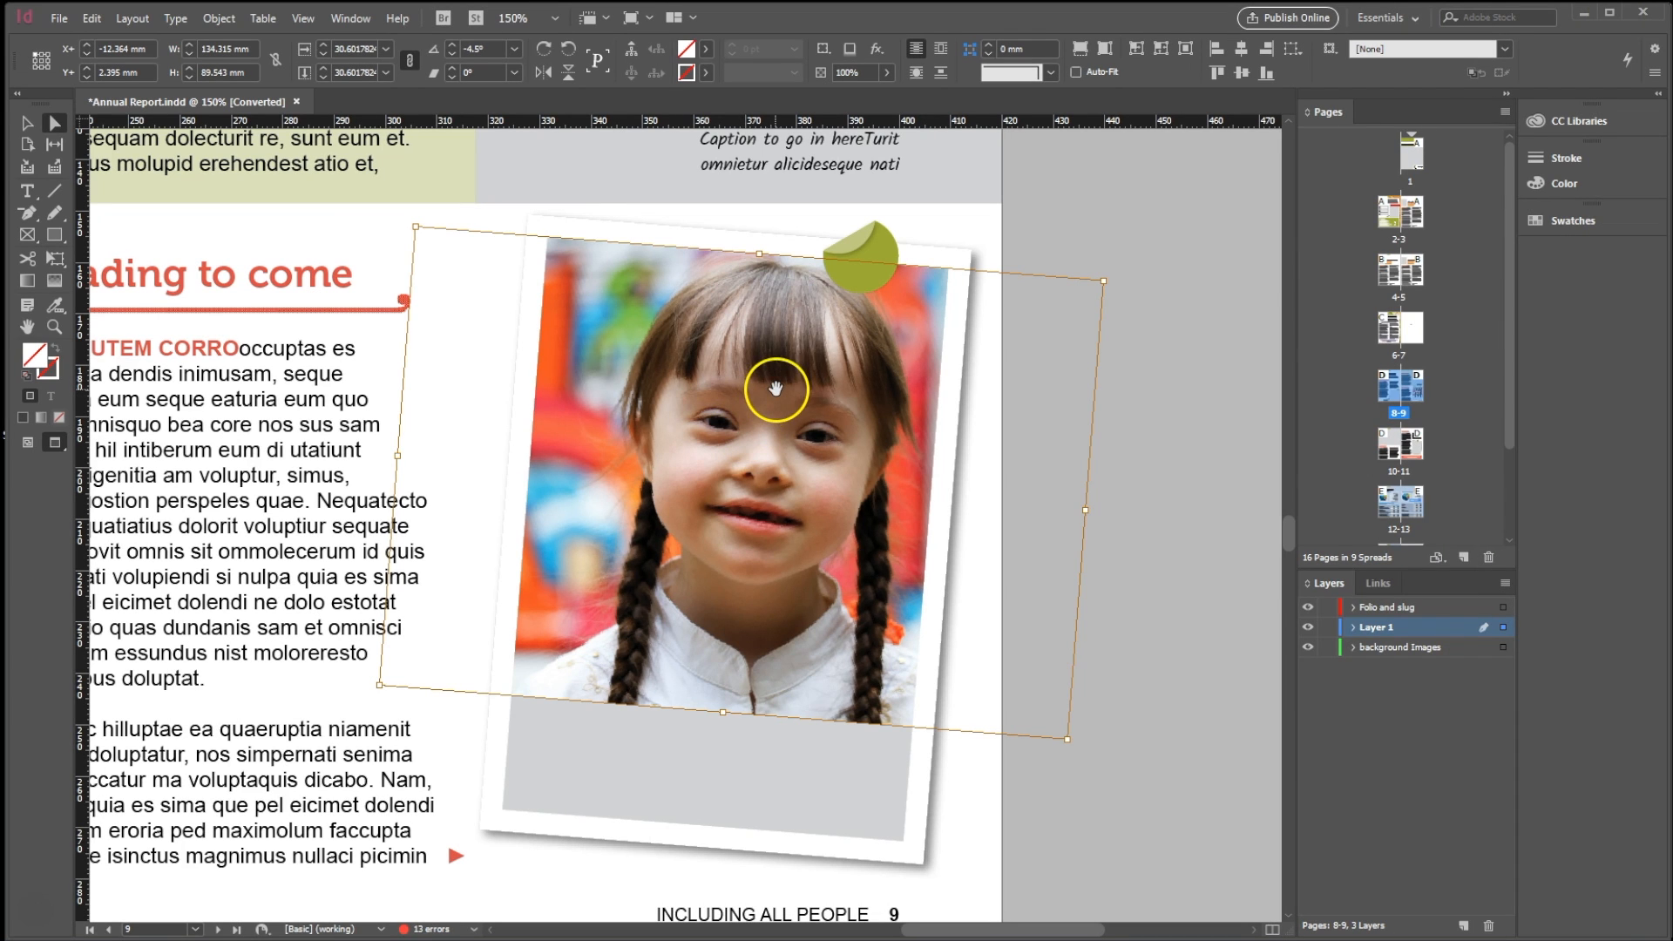
drag(775, 389, 775, 388)
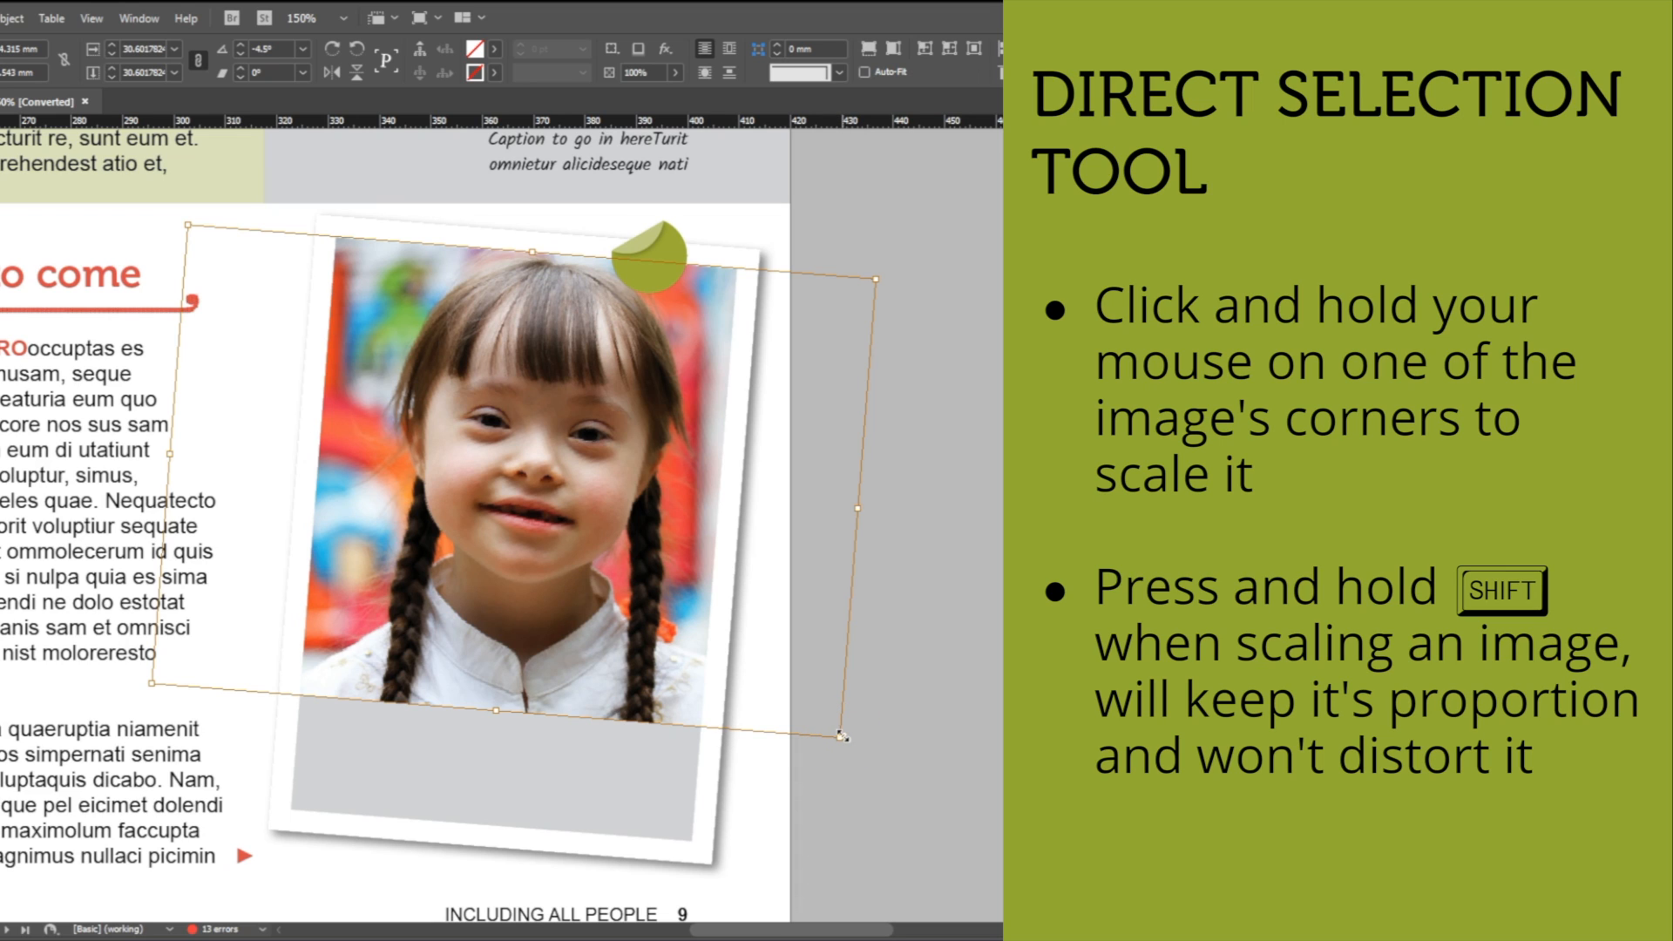
Scale the image proportionally to about 171 × 114 mm and reposition it inside the frame to centre the face.
drag(841, 736, 788, 811)
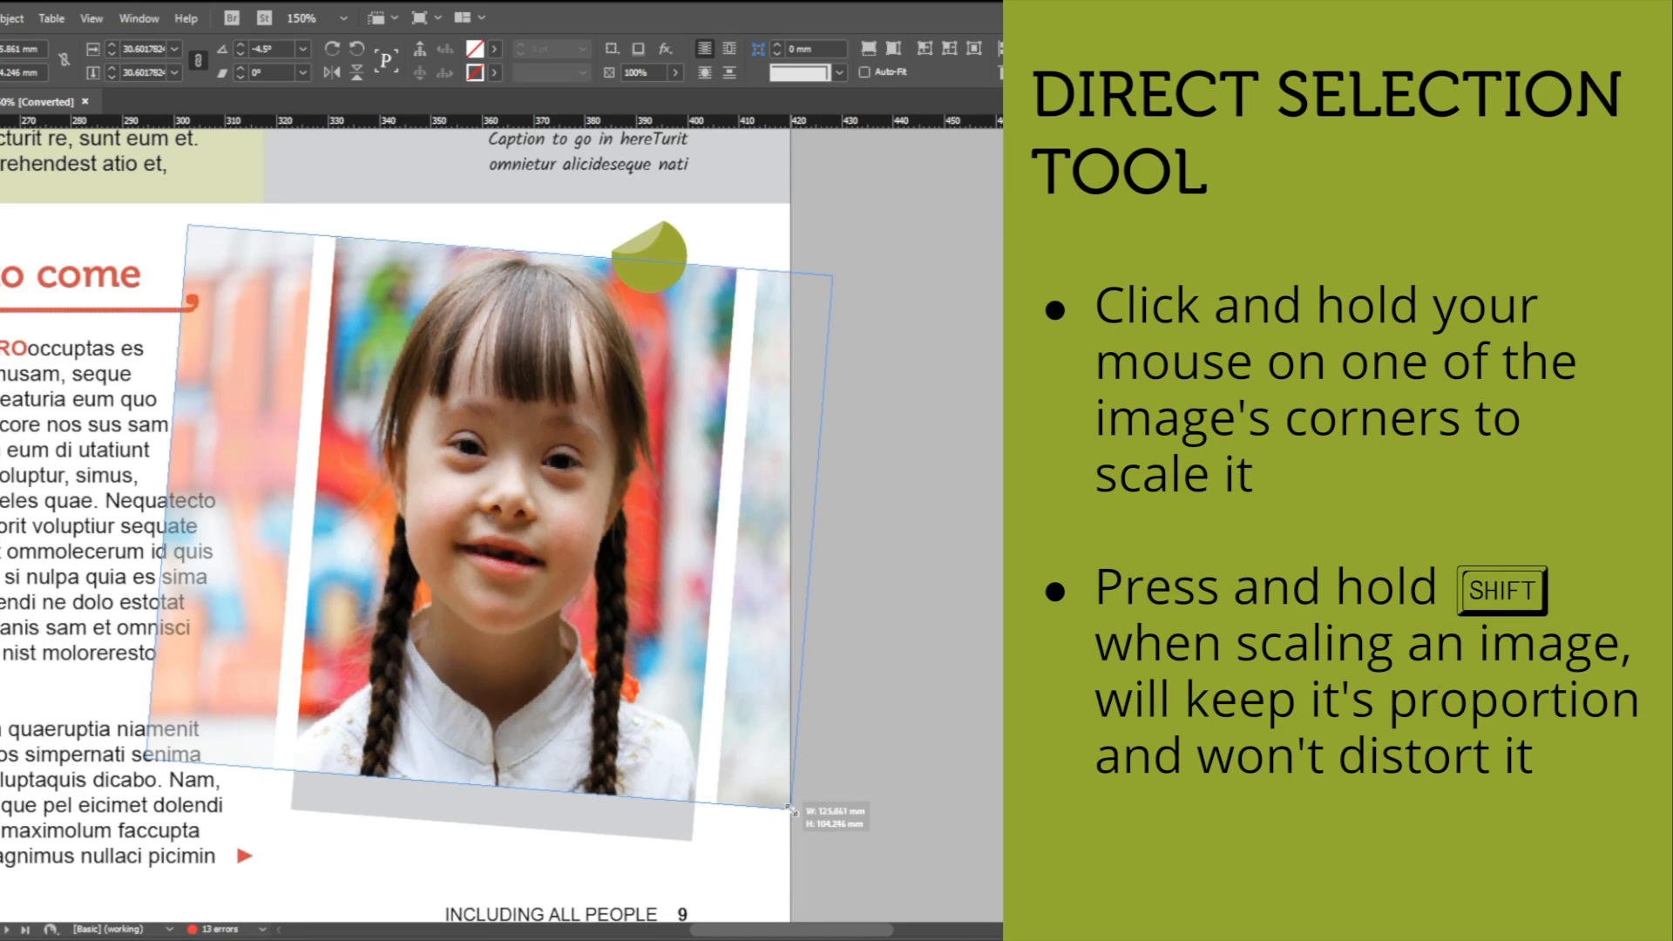
drag(788, 810, 838, 863)
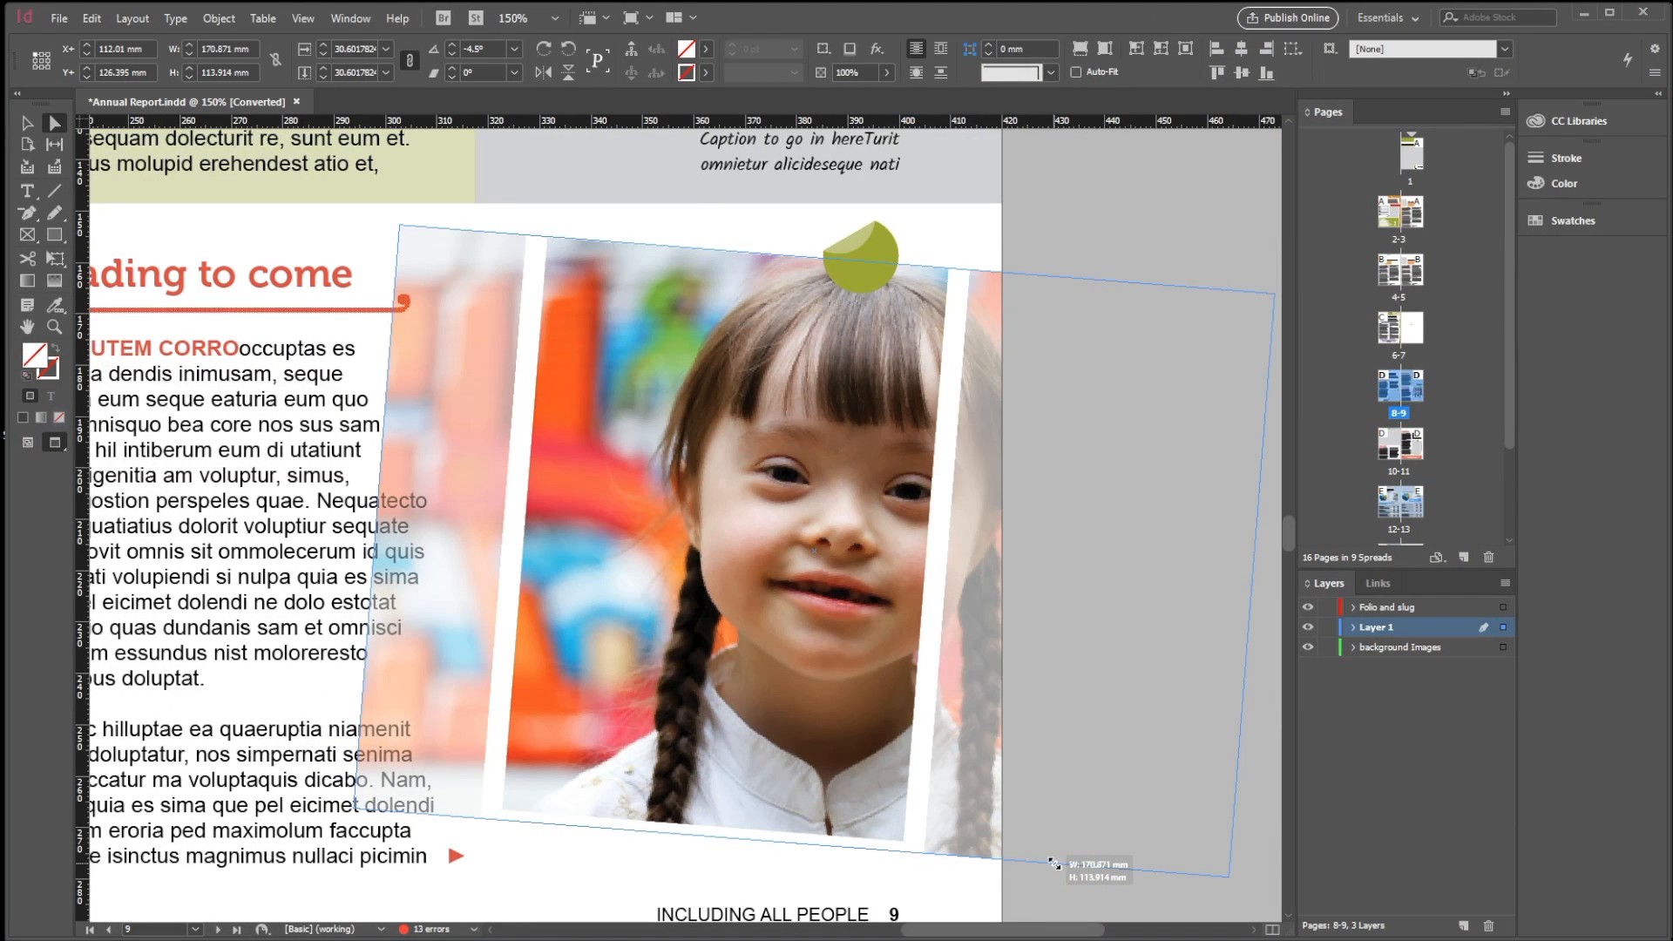
drag(1054, 863, 1055, 866)
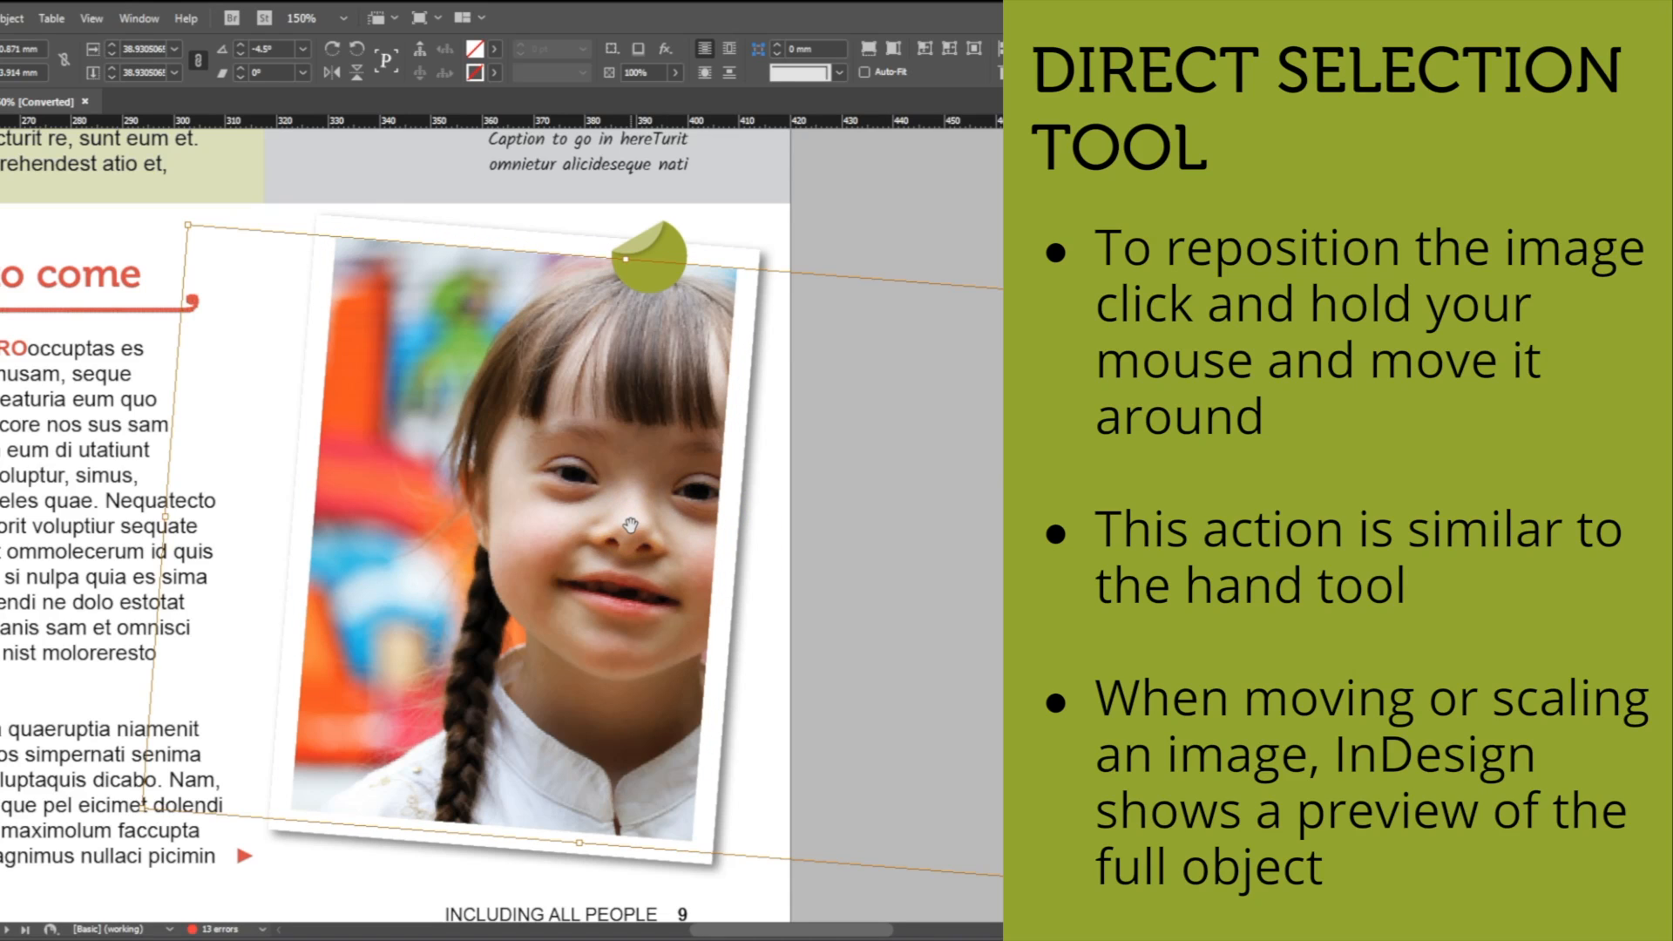
drag(628, 524, 557, 535)
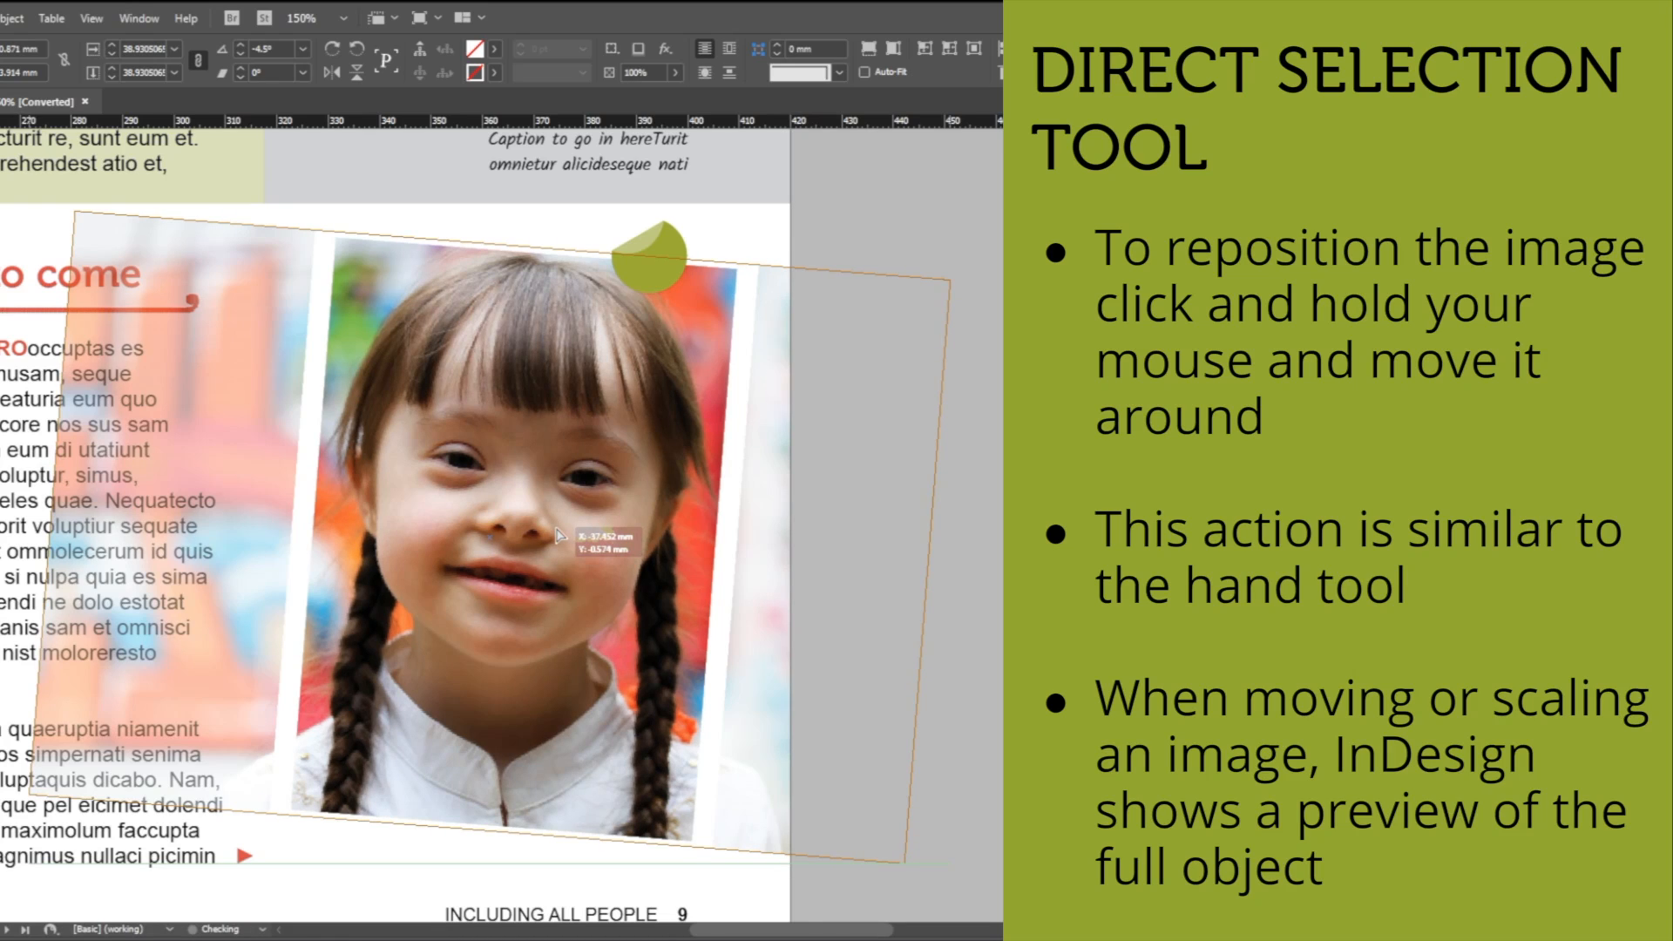
drag(557, 535, 556, 534)
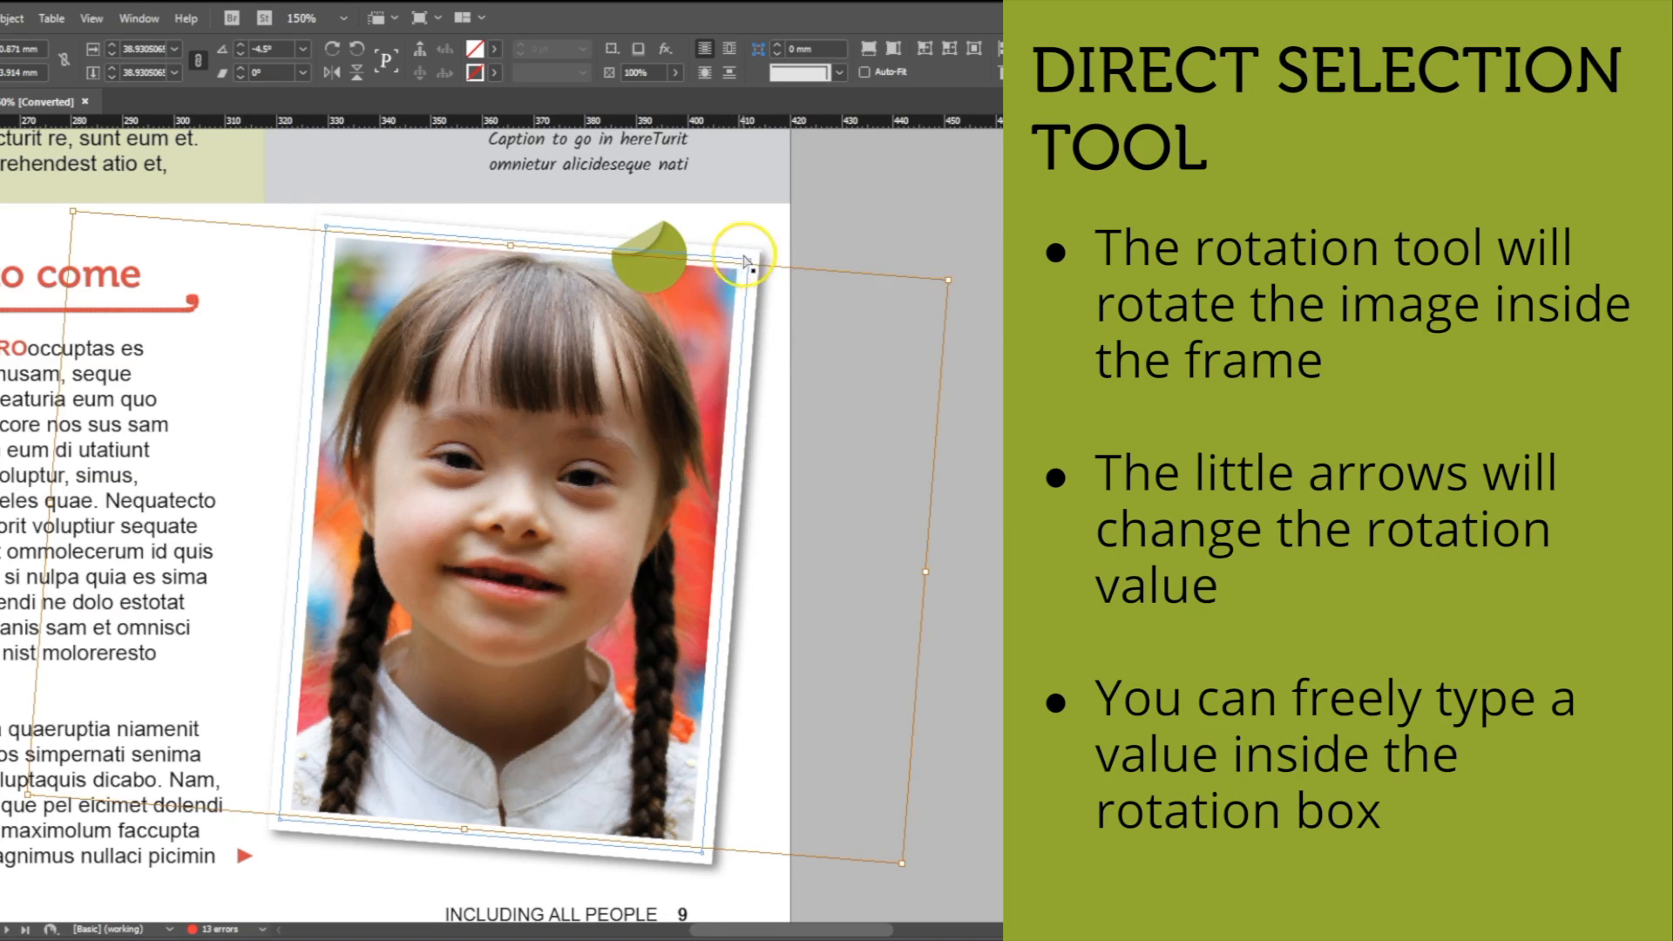
Rotate the image inside the frame in one-degree steps to -7° and back up to -3°.
click(237, 54)
click(237, 54)
click(237, 54)
click(239, 45)
click(239, 44)
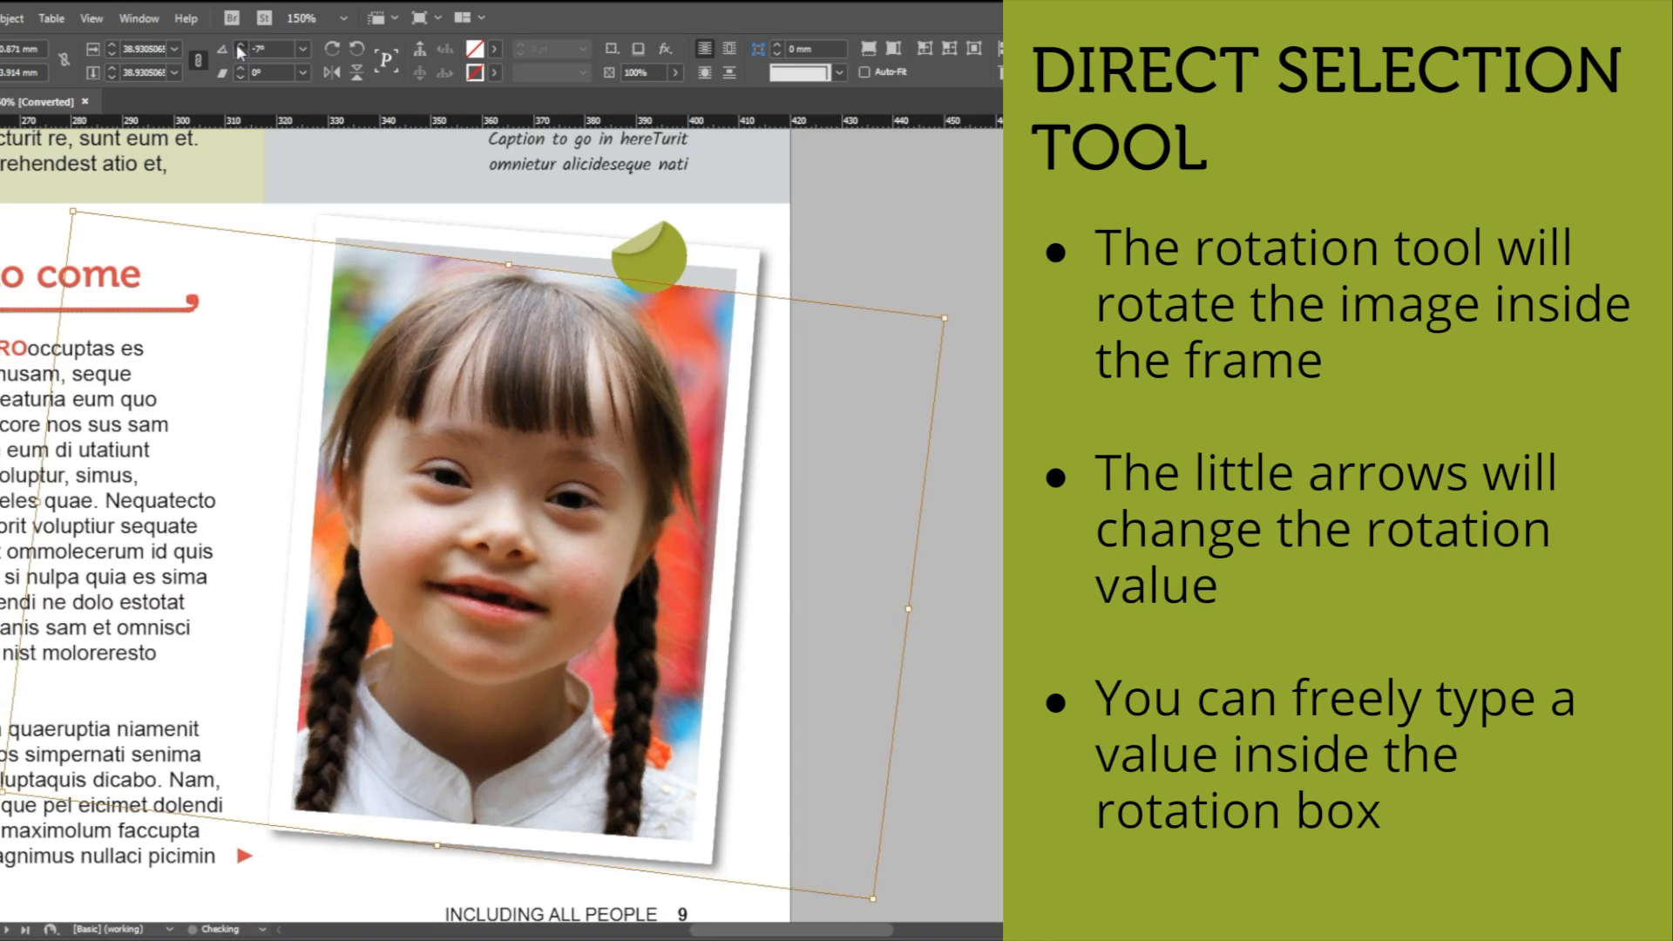
click(239, 45)
click(239, 45)
Set the rotation angle of the image inside the frame to -4.5°.
drag(282, 50, 244, 44)
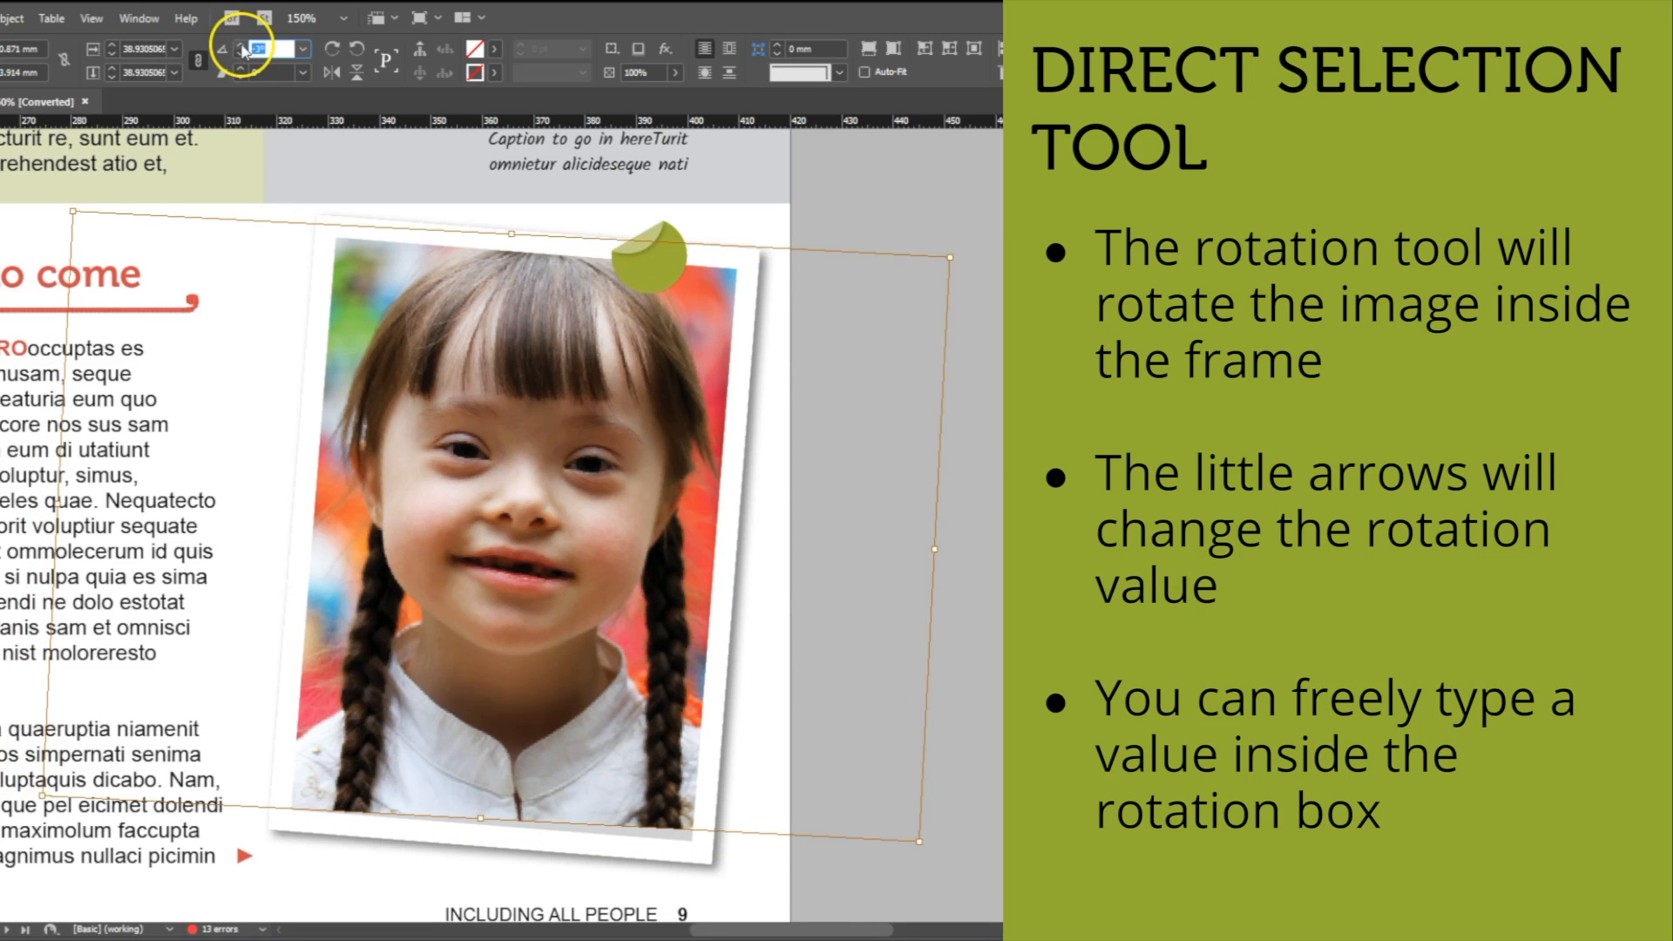
text(-4.5)
key(Return)
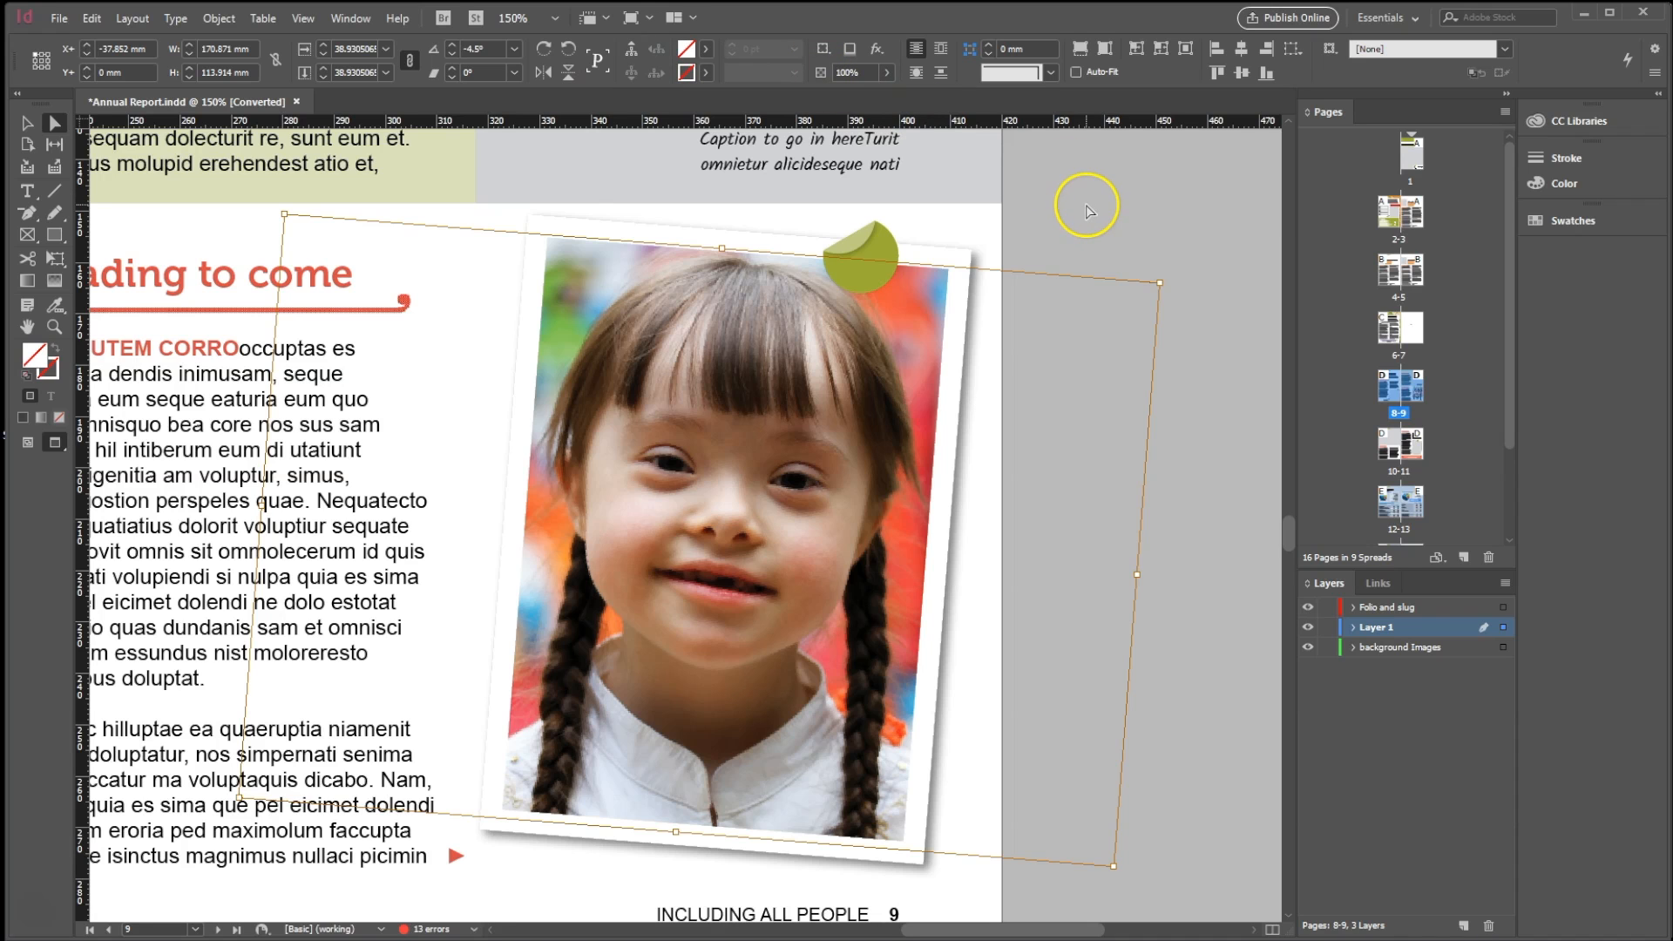
Select the whole photo frame with the Selection tool and slightly enlarge frame and image together, keeping their proportions.
click(1088, 209)
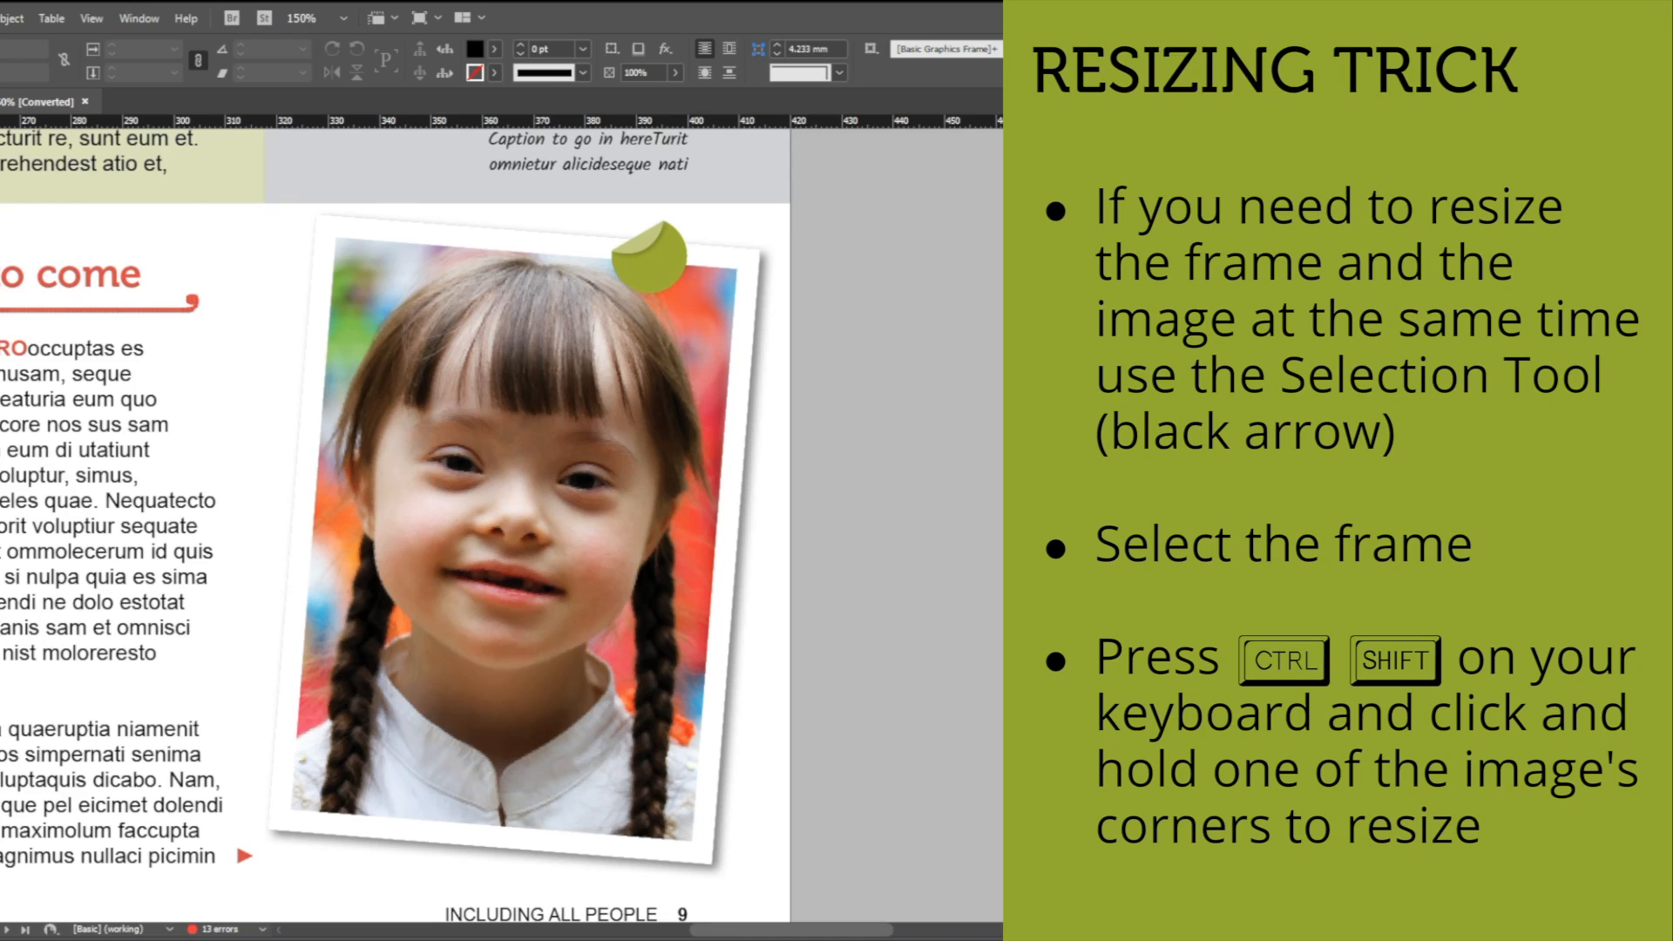
click(491, 356)
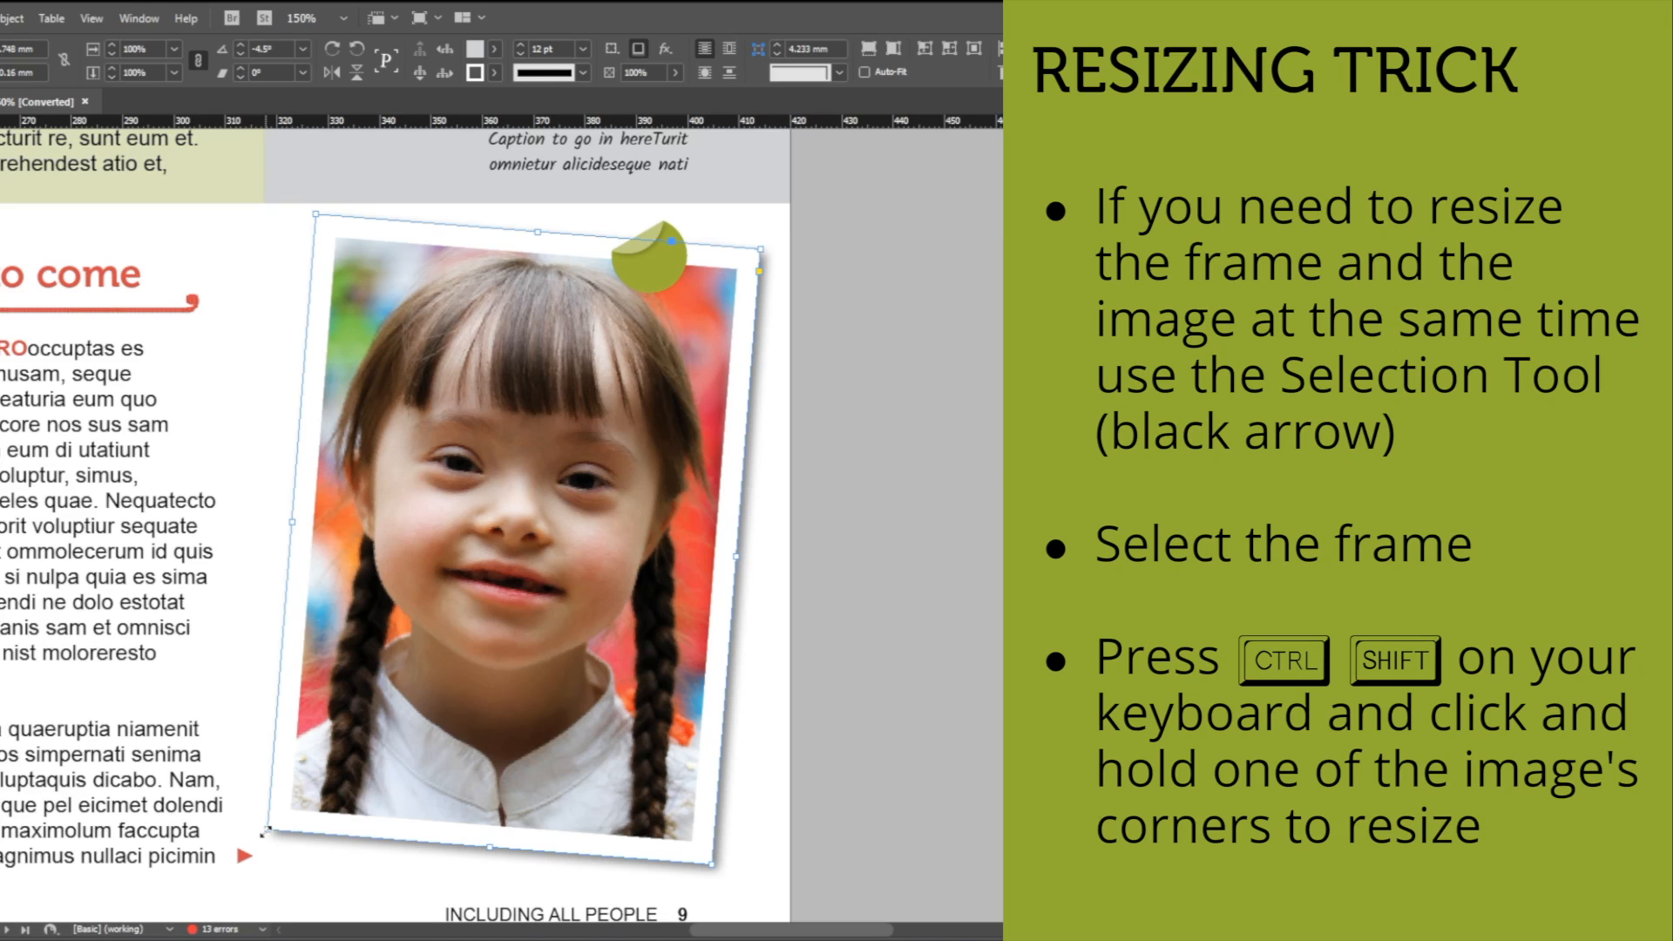
mouse_move(266, 832)
mouse_down()
mouse_move(372, 783)
mouse_move(276, 831)
mouse_up()
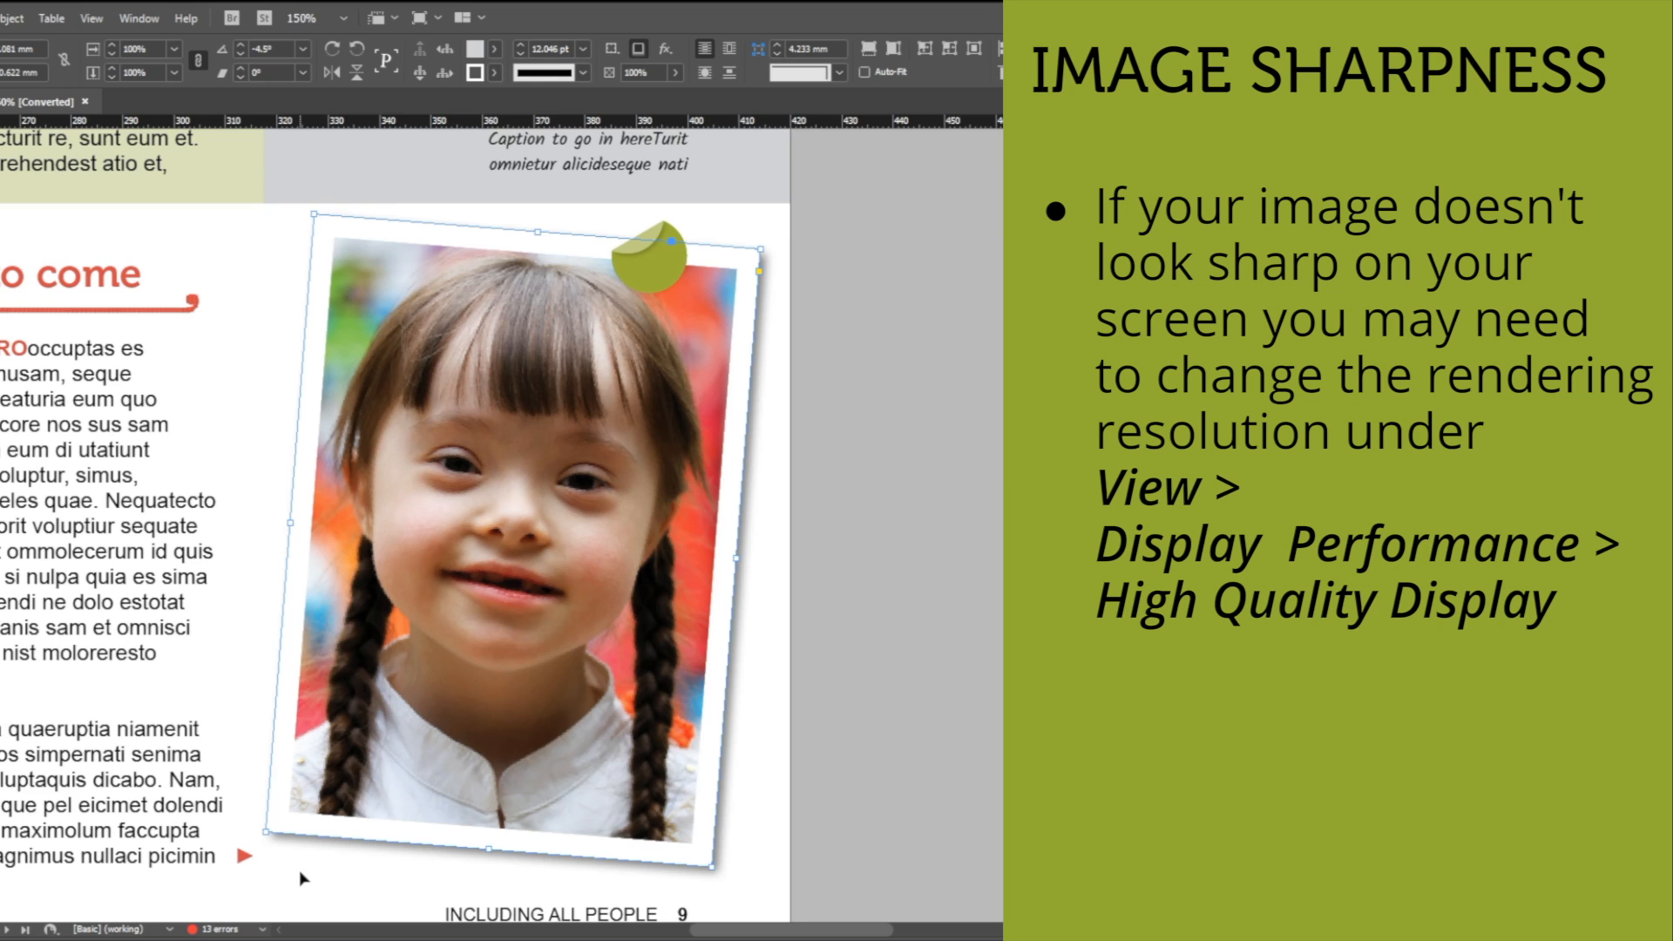
Deselect the photo frame and set the document's display performance to High Quality Display.
key(ctrl+shift+a)
click(92, 20)
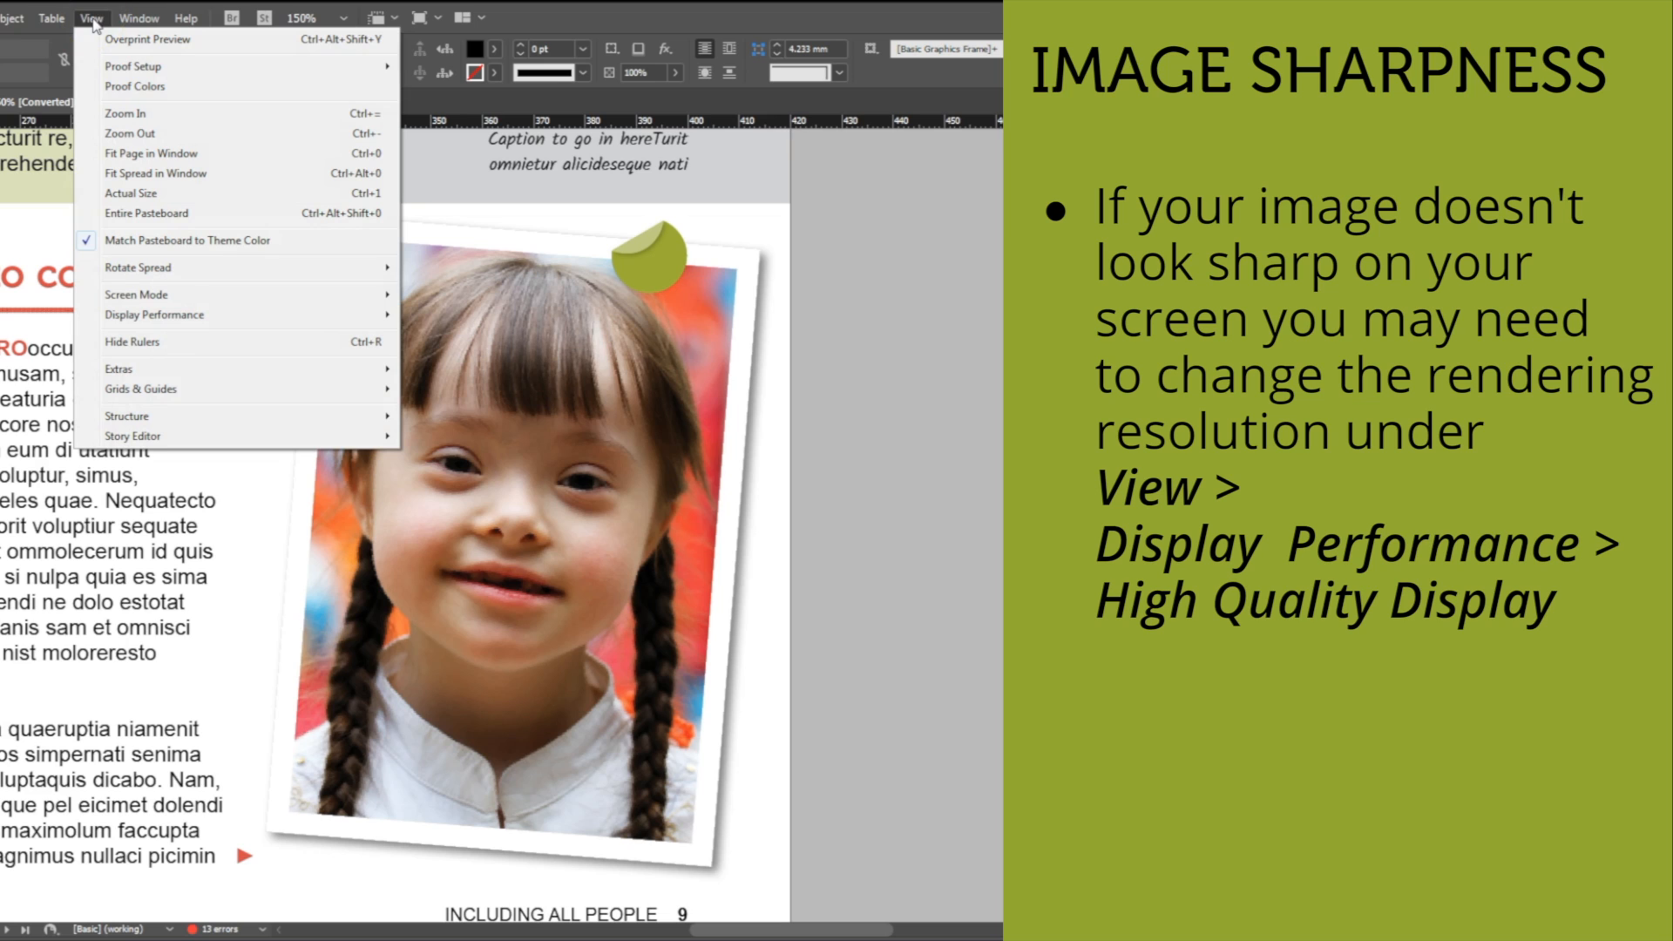
click(157, 318)
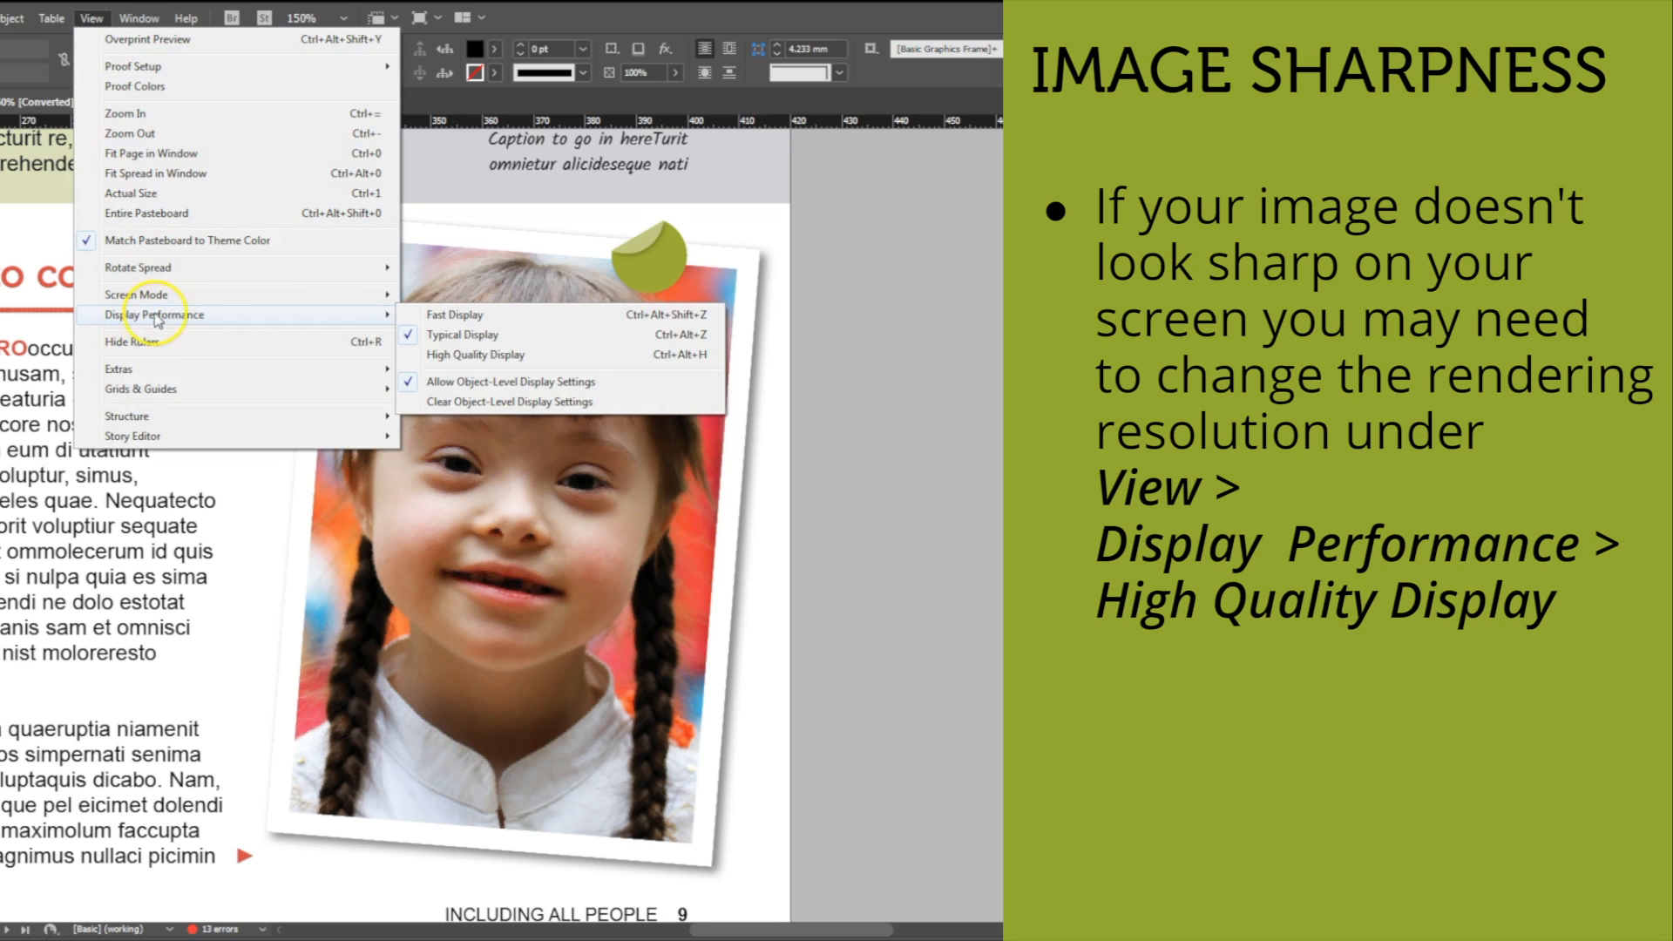
mouse_move(390, 322)
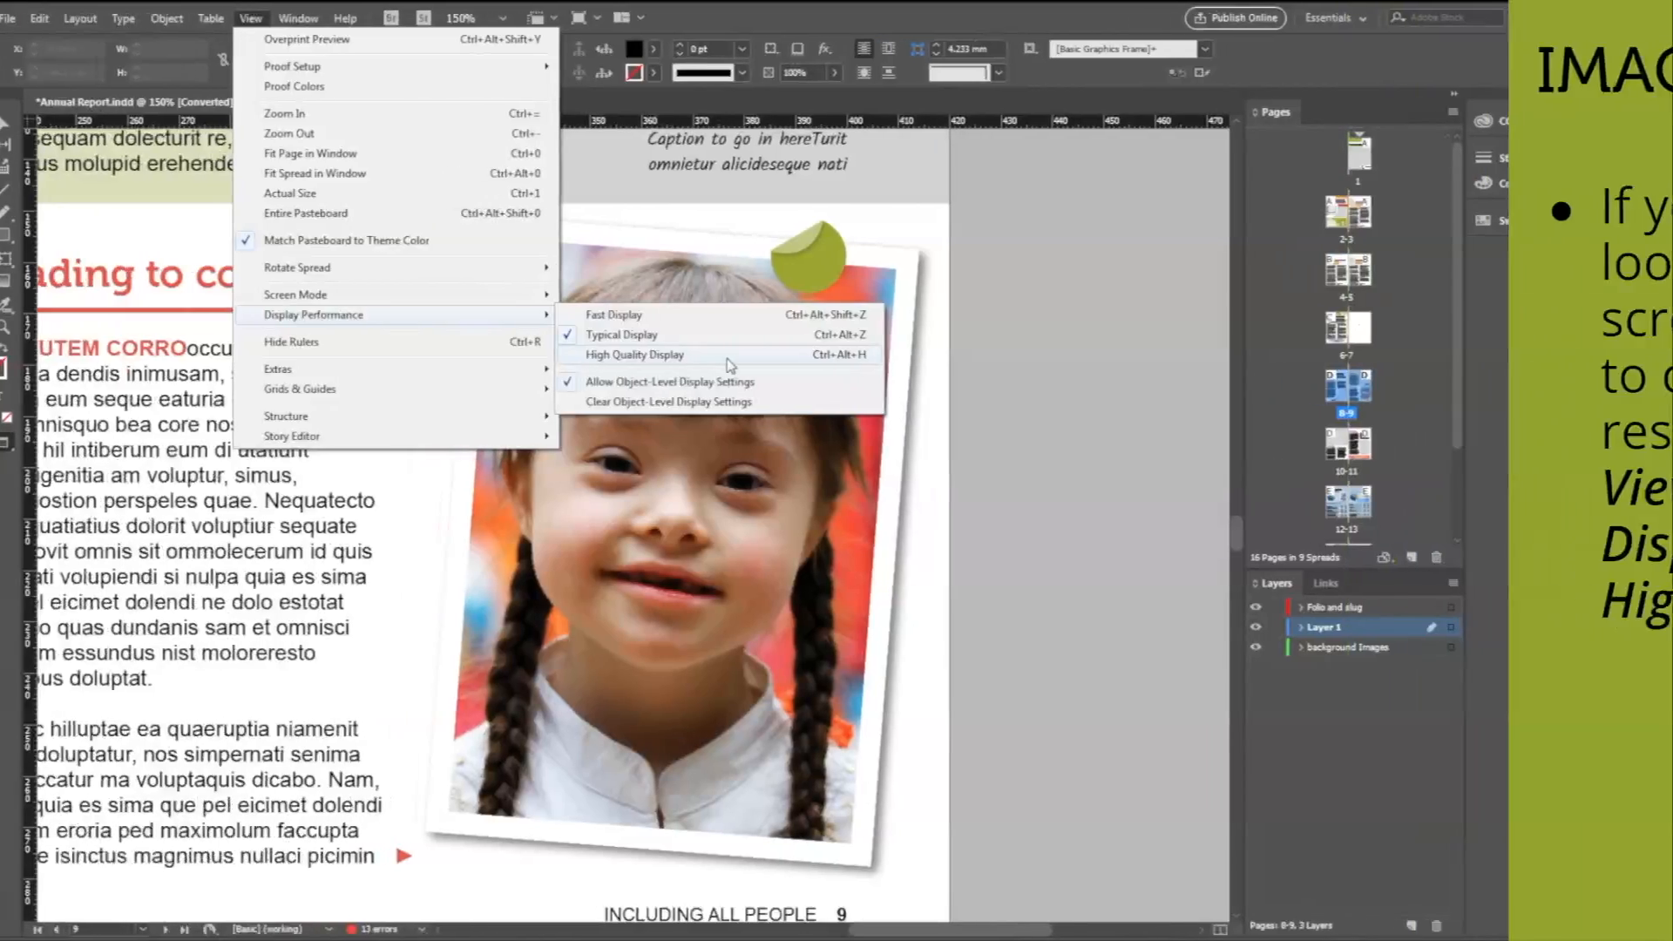
click(568, 357)
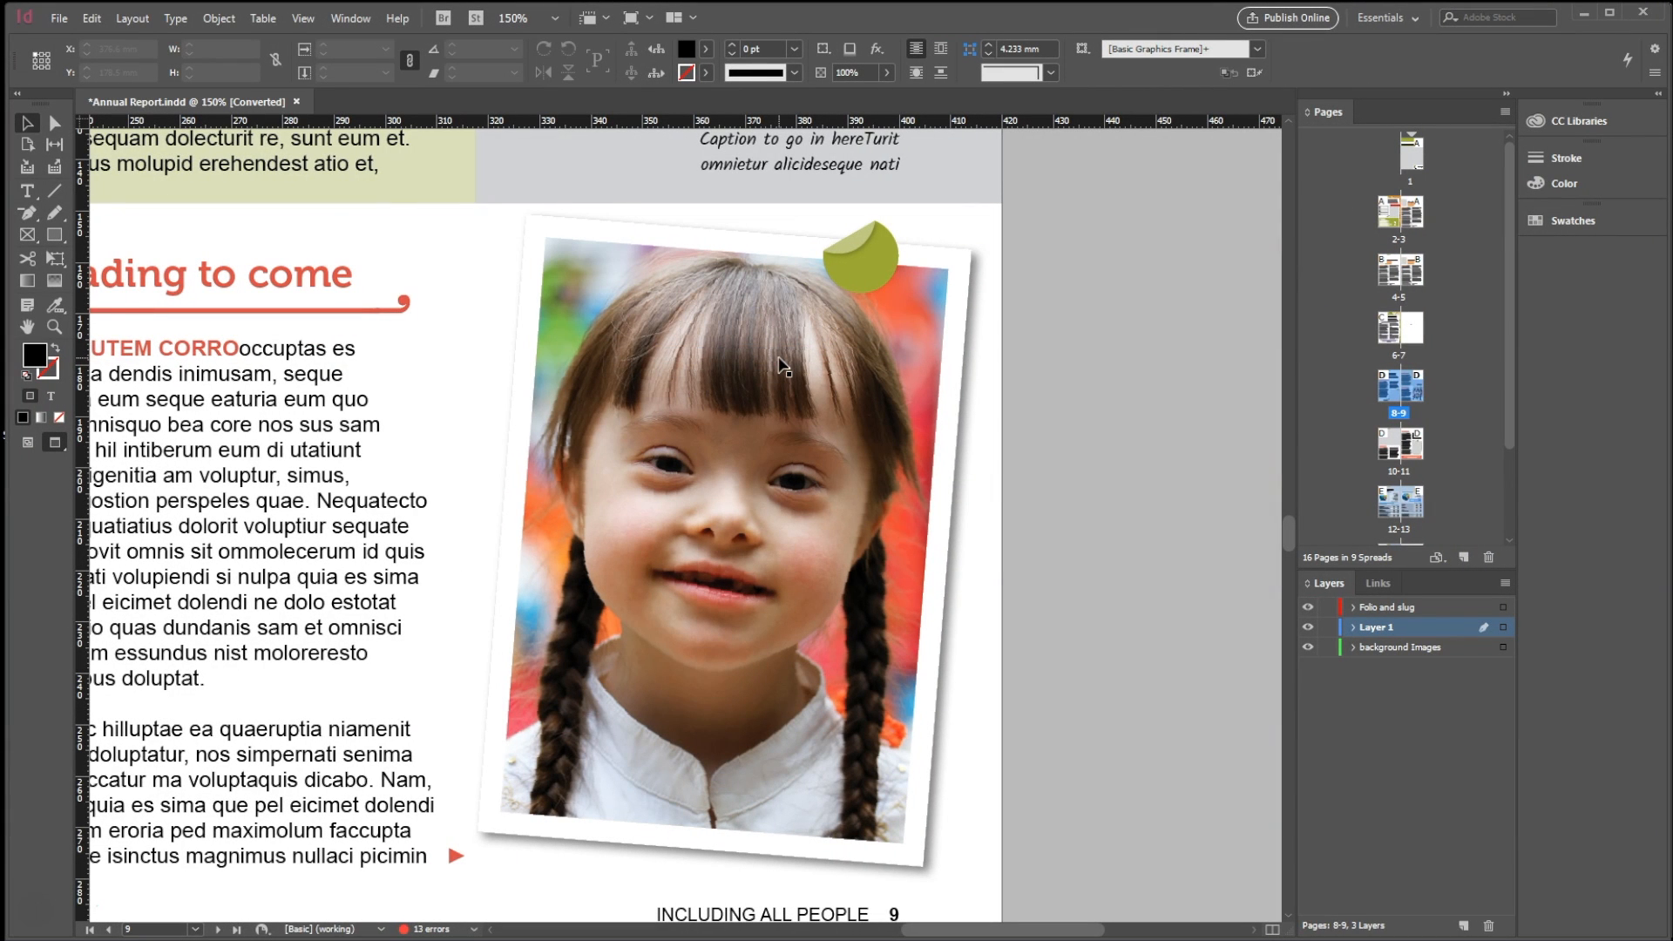